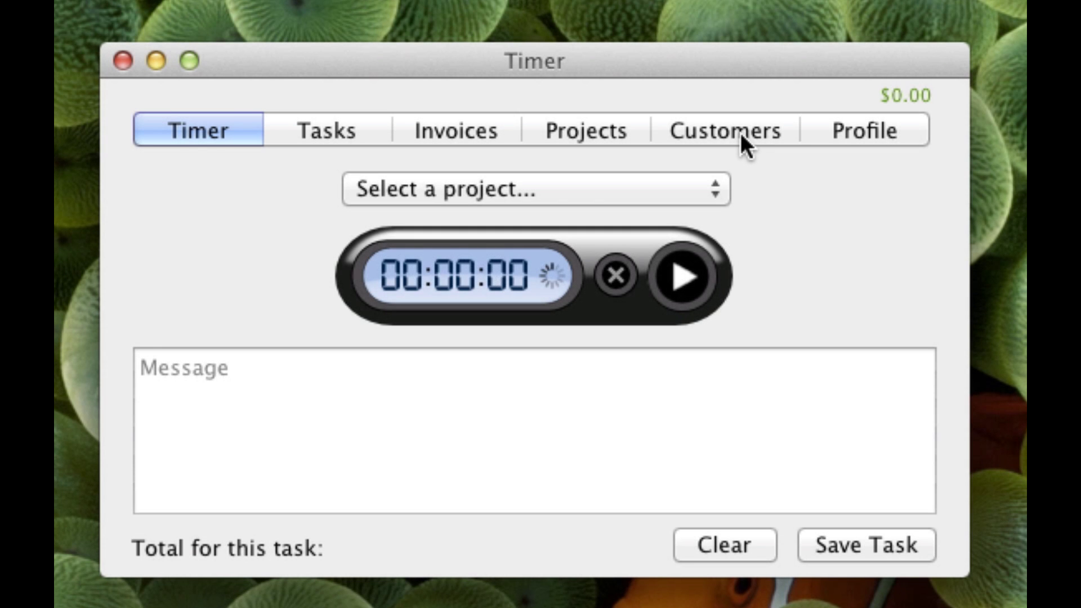
- Add a new customer to the customer list with their full name and e-mail address
left_click(741, 132)
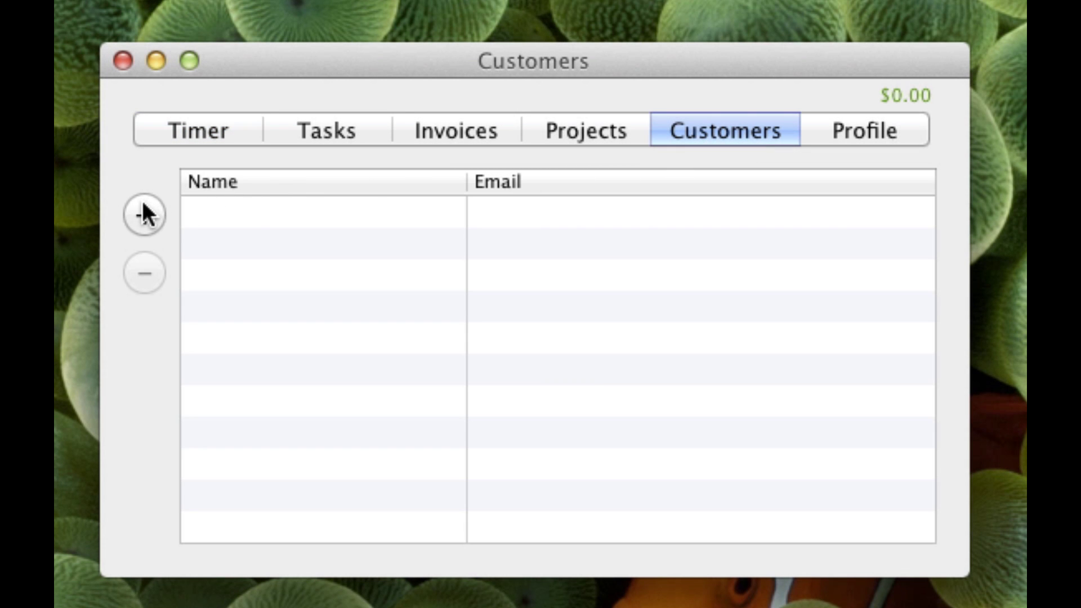
left_click(143, 214)
double_click(248, 208)
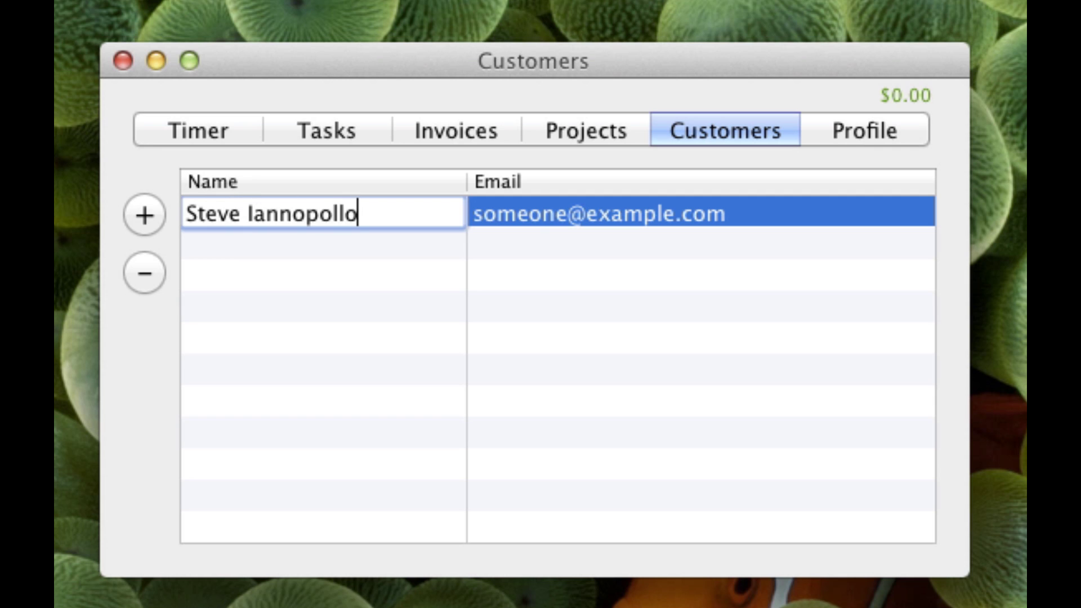
key("Tab")
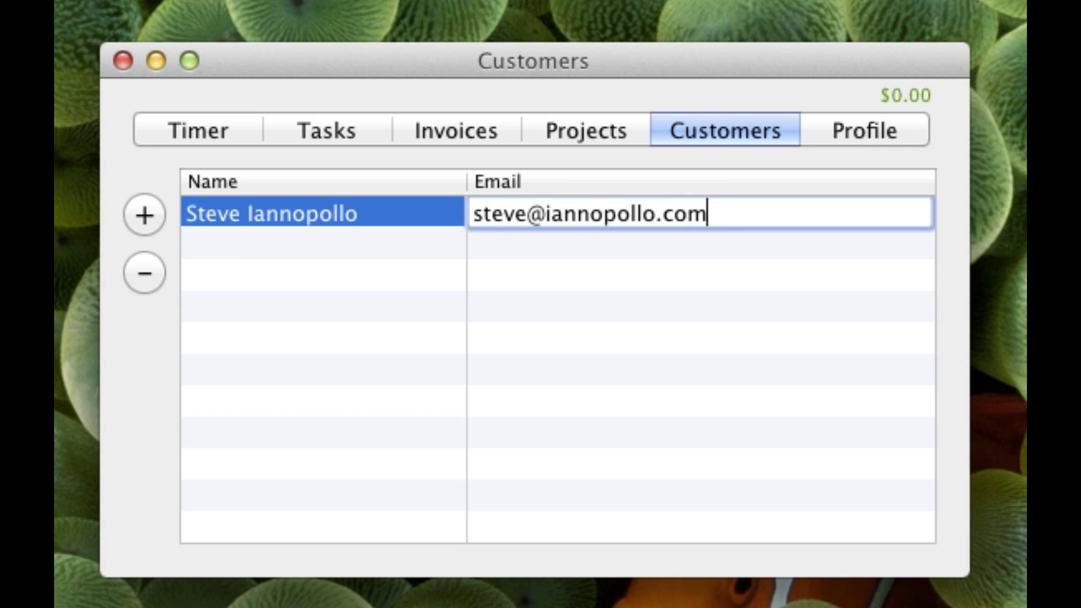
key("Return")
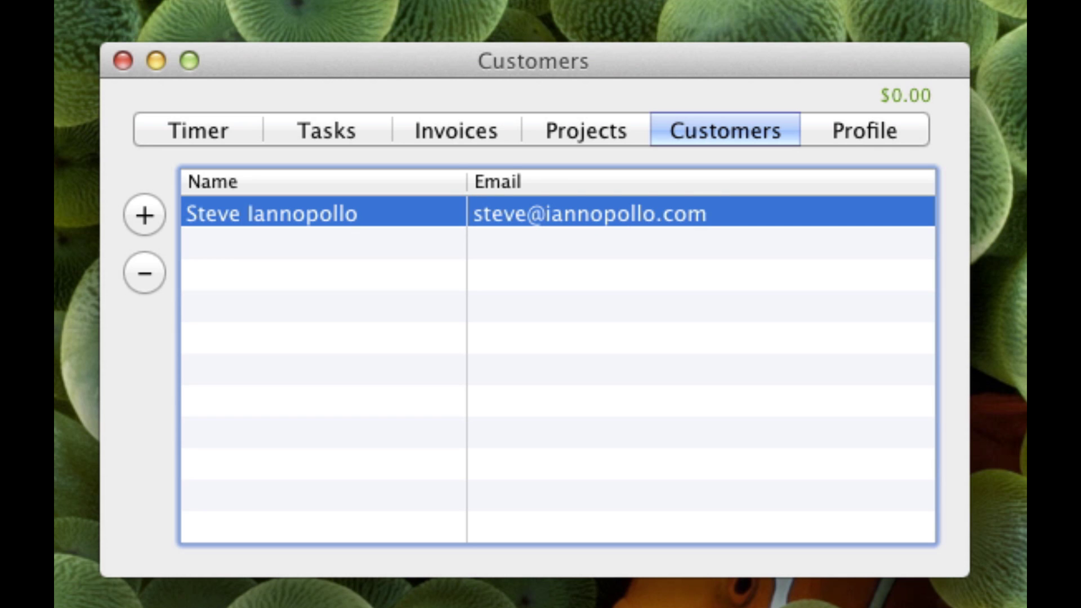
- Create a project named 'Demo' with an hourly rate of $50
left_click(585, 134)
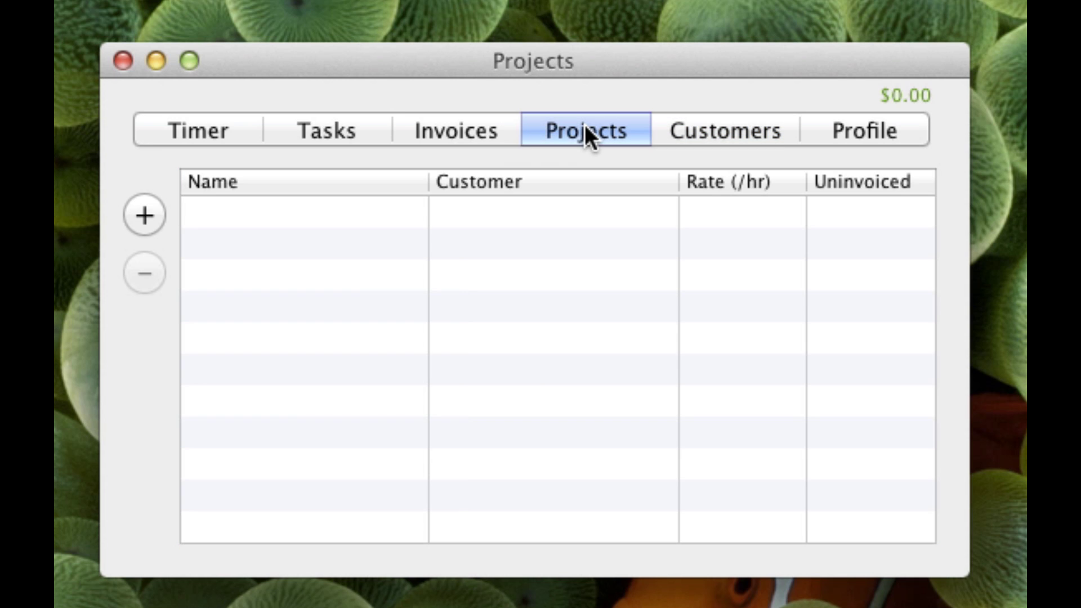
left_click(144, 217)
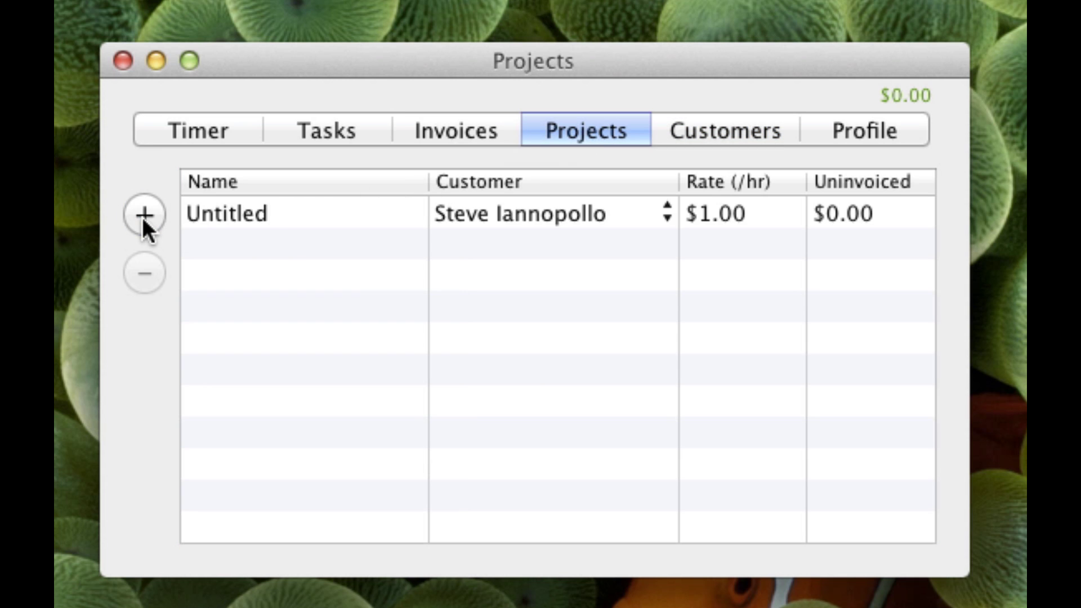
double_click(228, 213)
type("Demo")
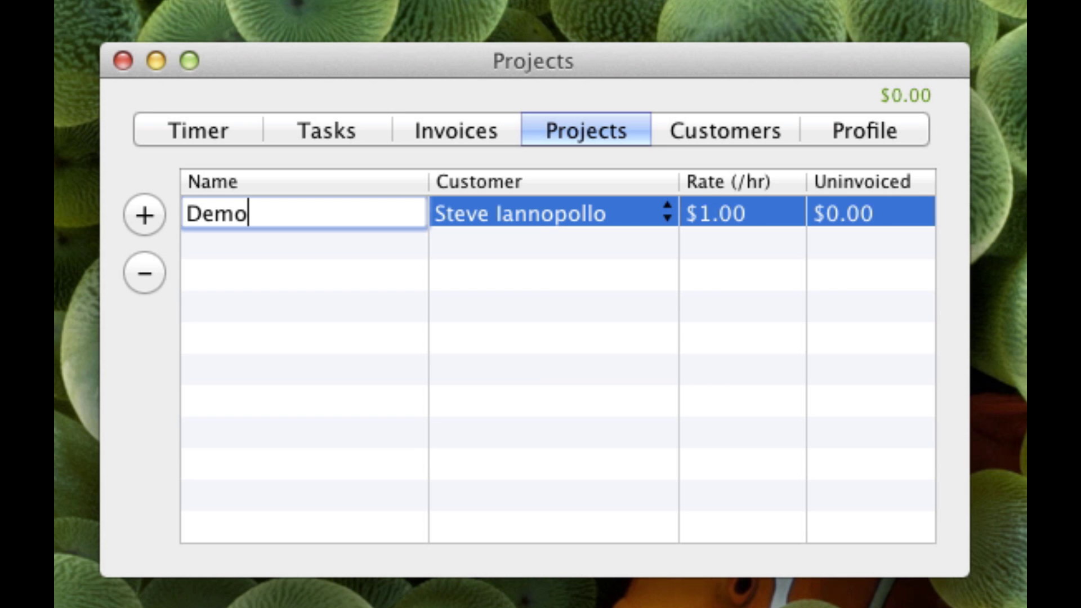
key("Tab")
key("Tab")
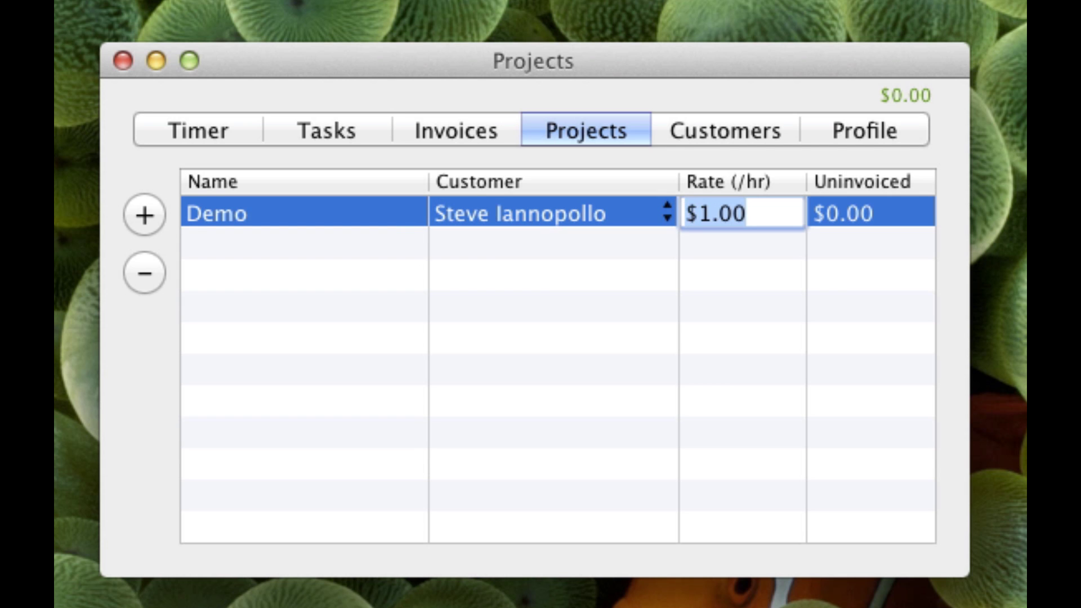
type("$50")
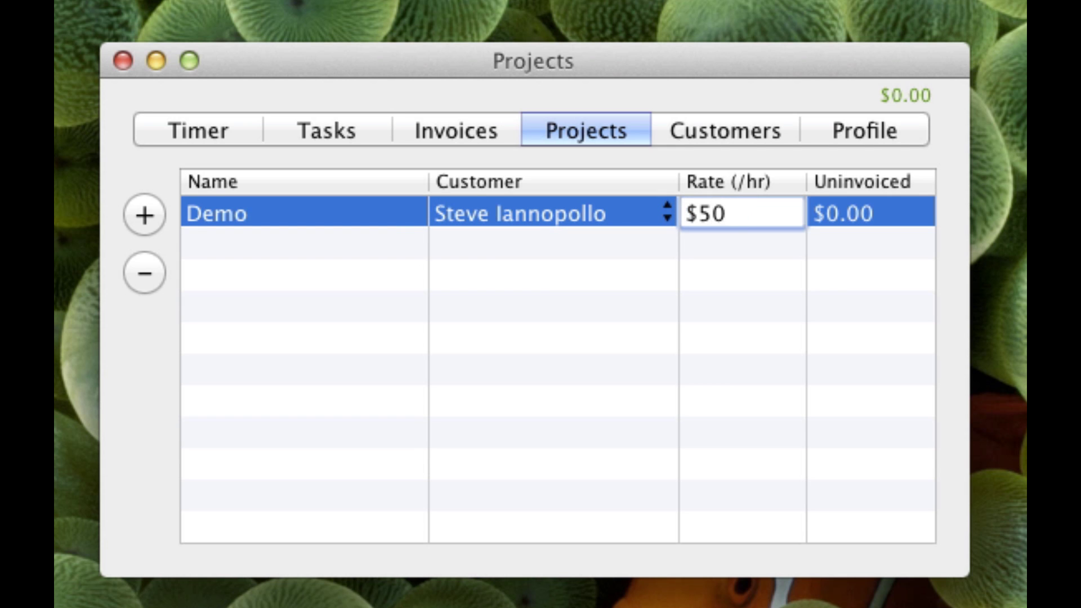
key("Return")
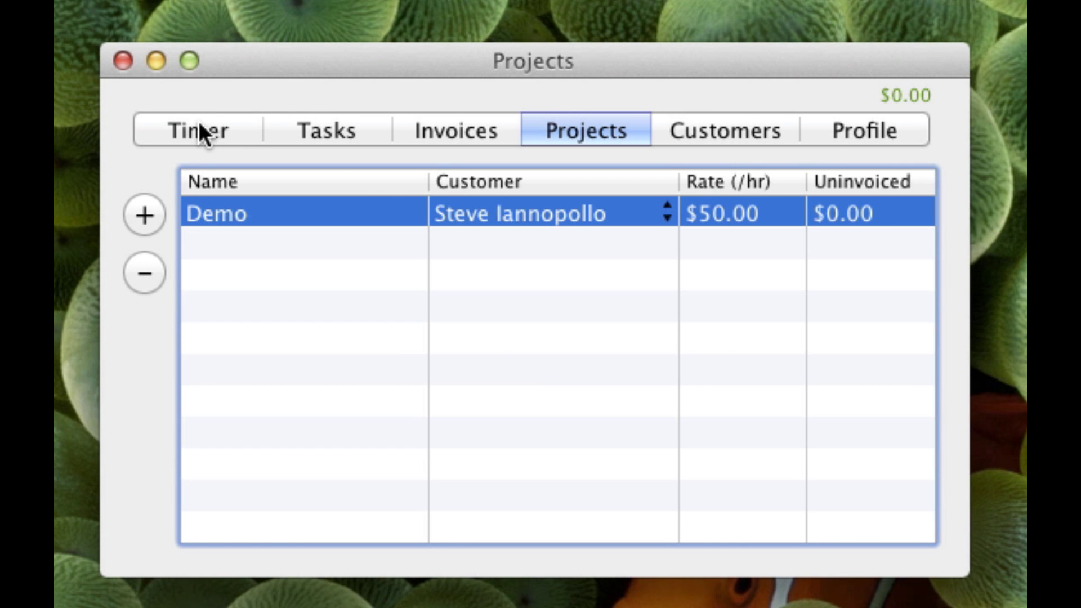
- Select the Demo project in the timer and start timing
left_click(198, 129)
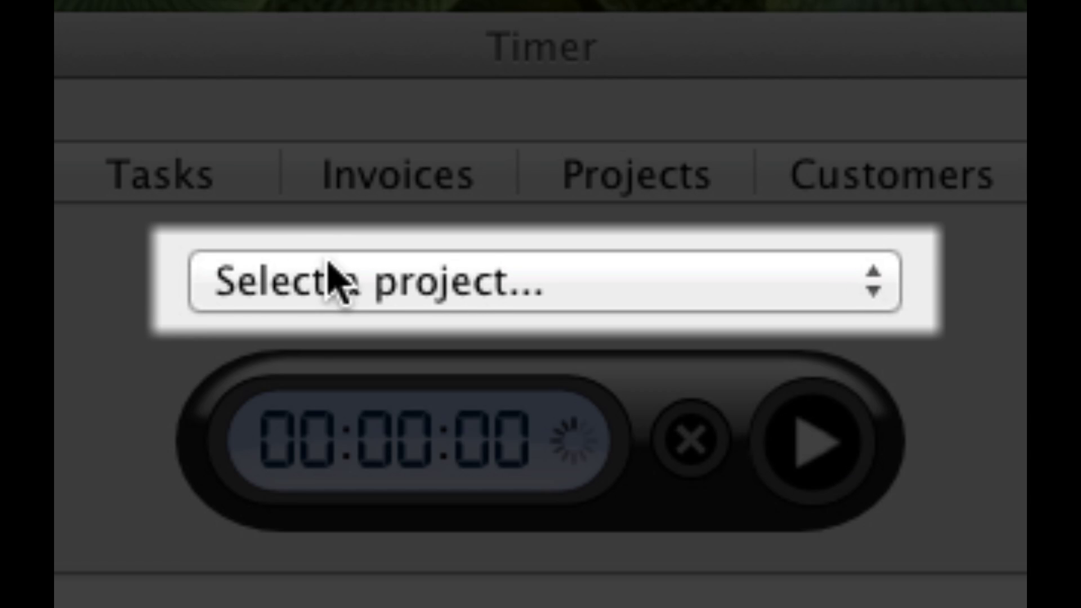
left_click(333, 277)
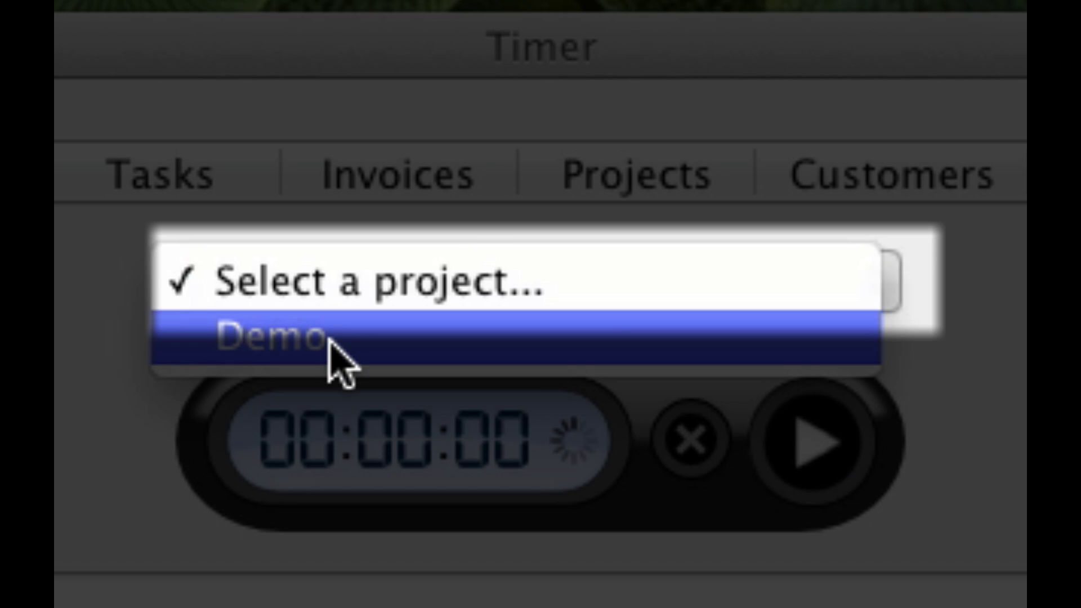
left_click(330, 340)
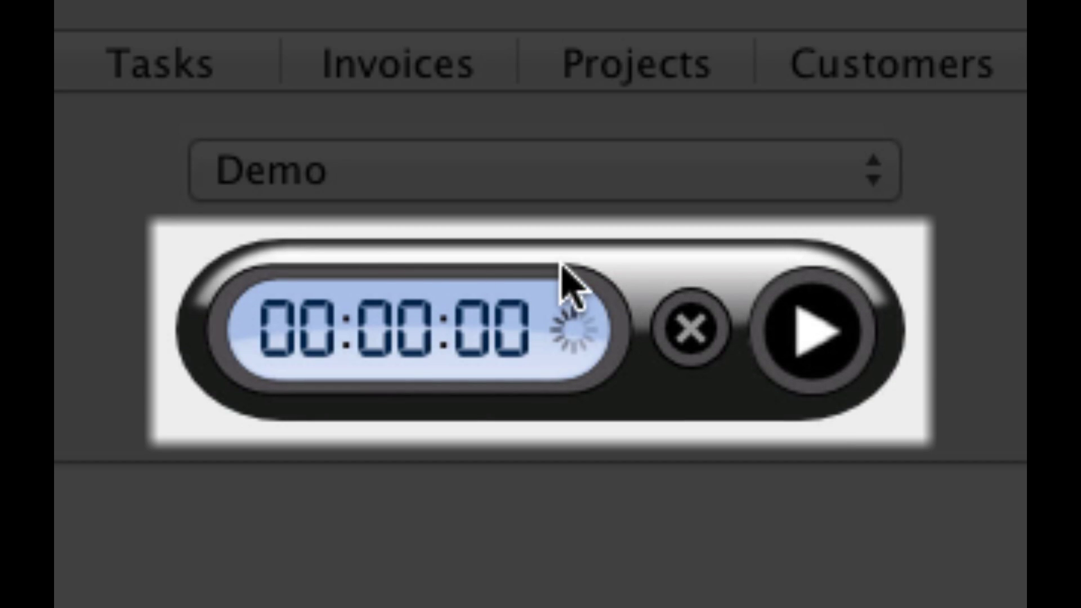
left_click(835, 331)
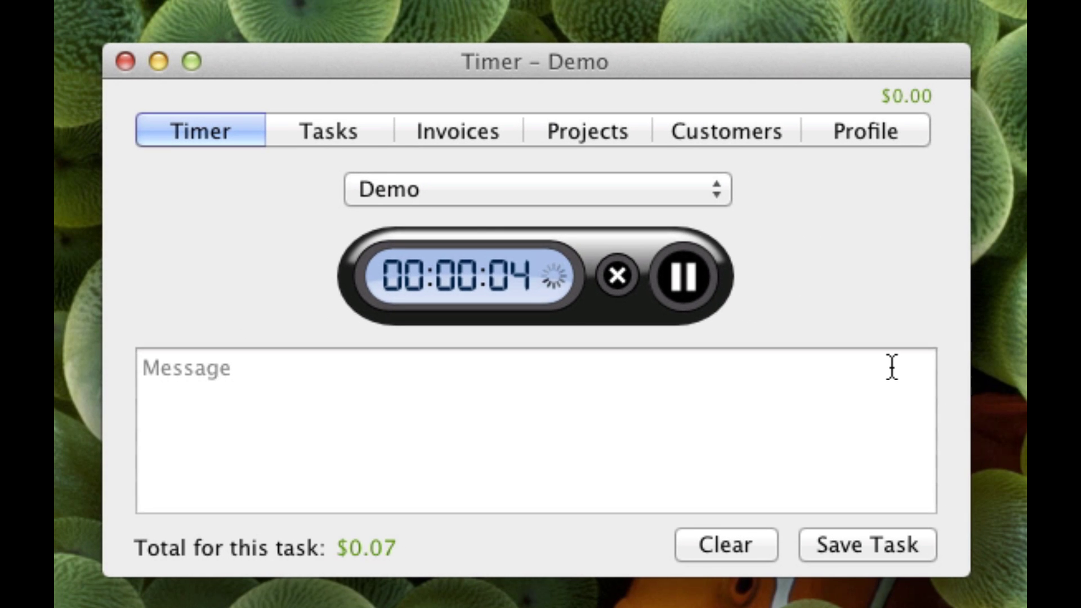
- Save the timed Demo task with the note 'Started the demo'
left_click(892, 368)
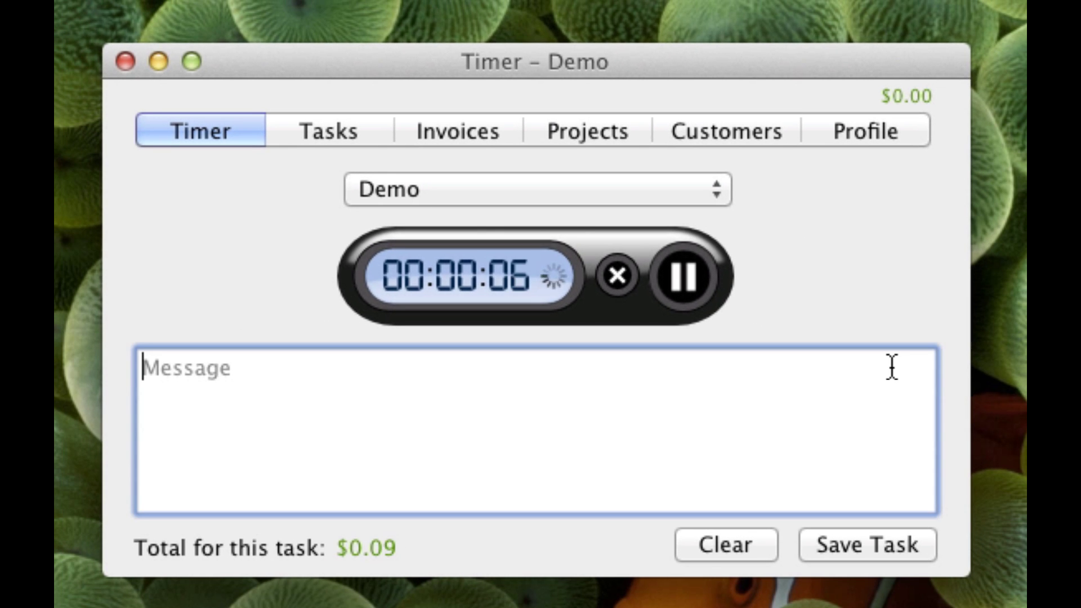
type("Started the d")
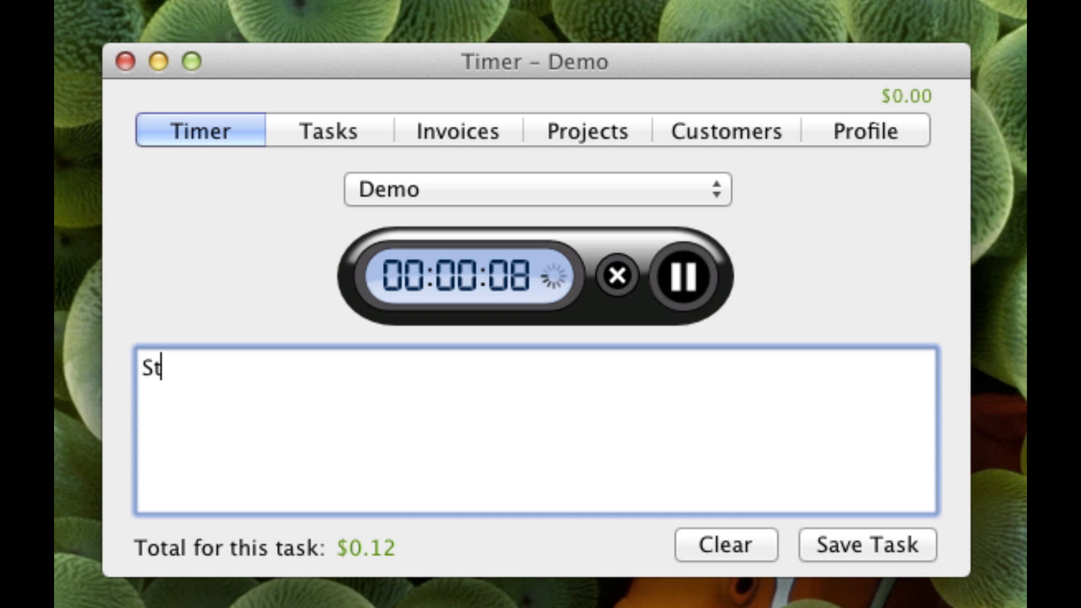
type("emo")
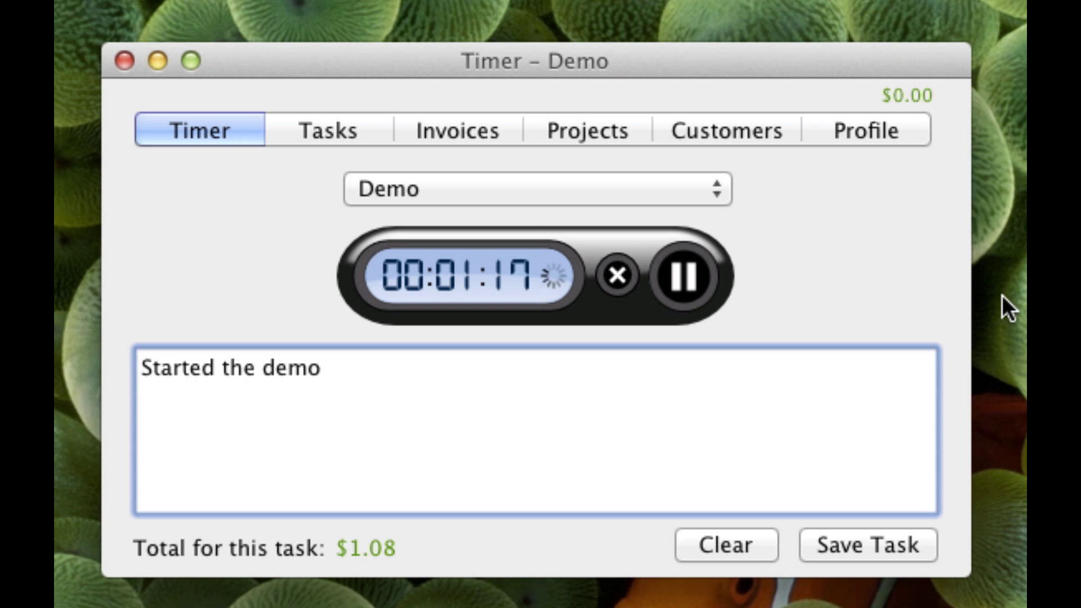
left_click(835, 547)
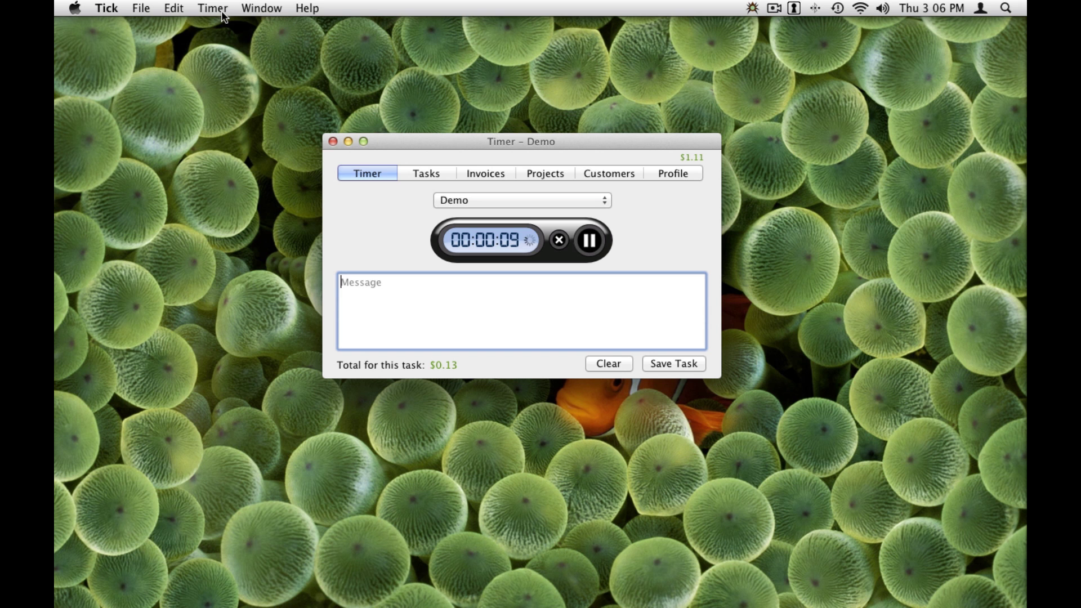
left_click(212, 8)
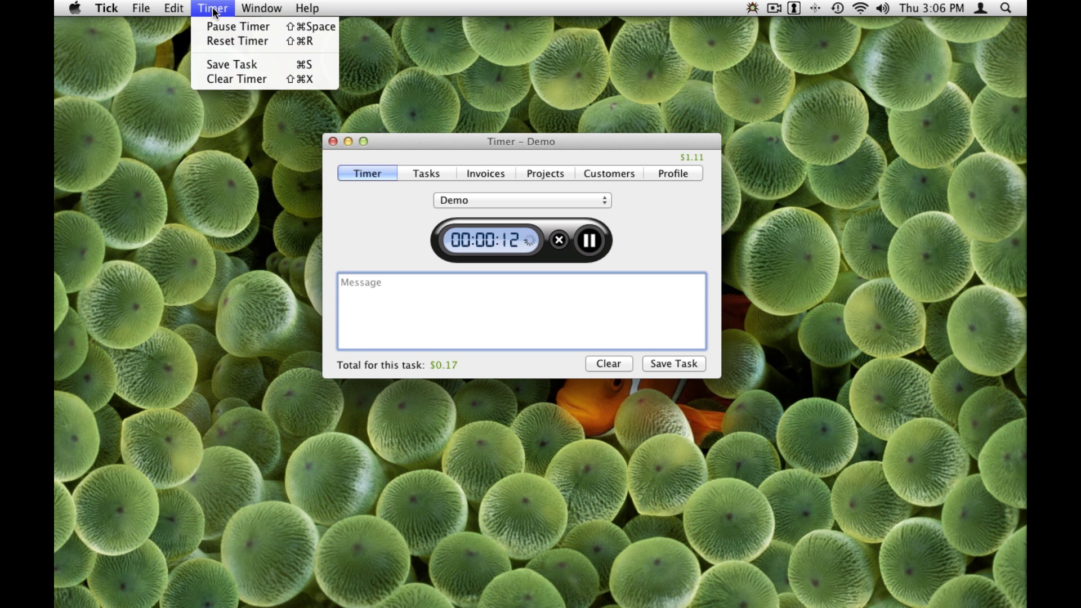
left_click(213, 9)
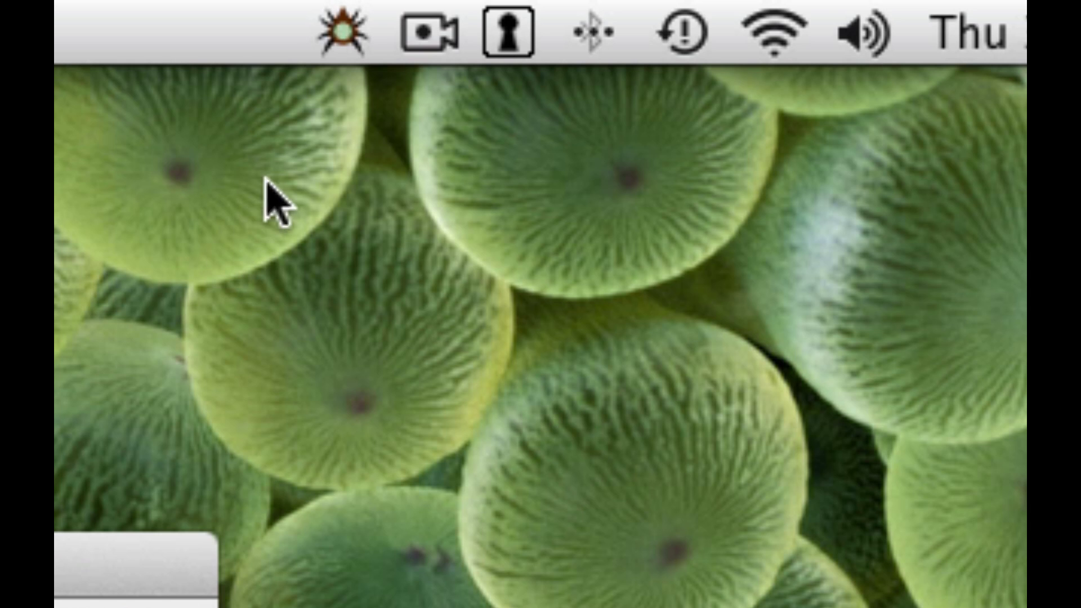
- From the menu-bar controls, pause and resume the Demo timer, then reset it to 00:00:00
left_click(351, 32)
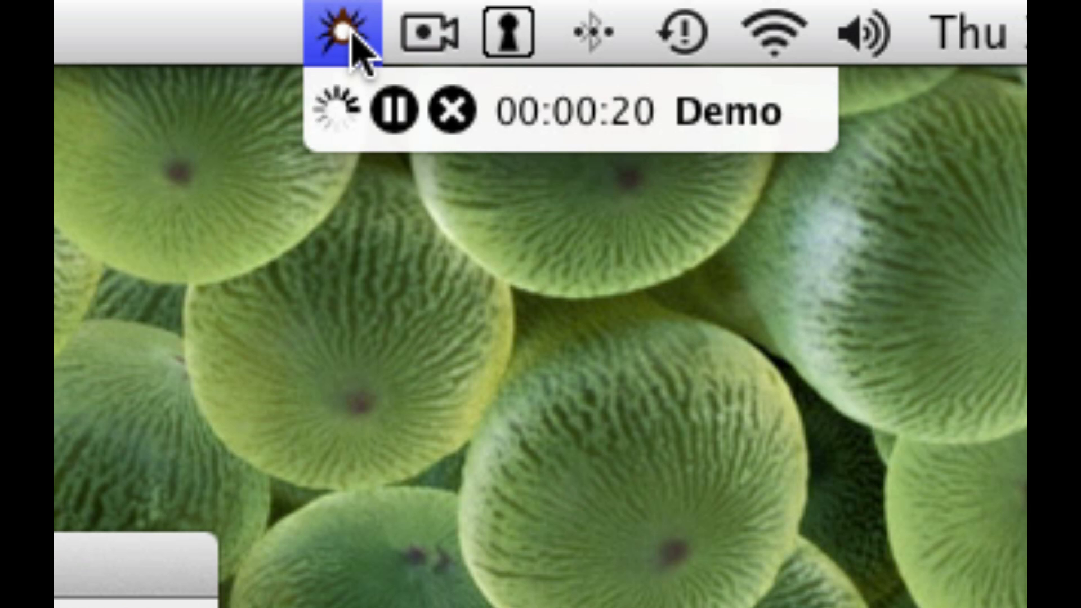
left_click(396, 110)
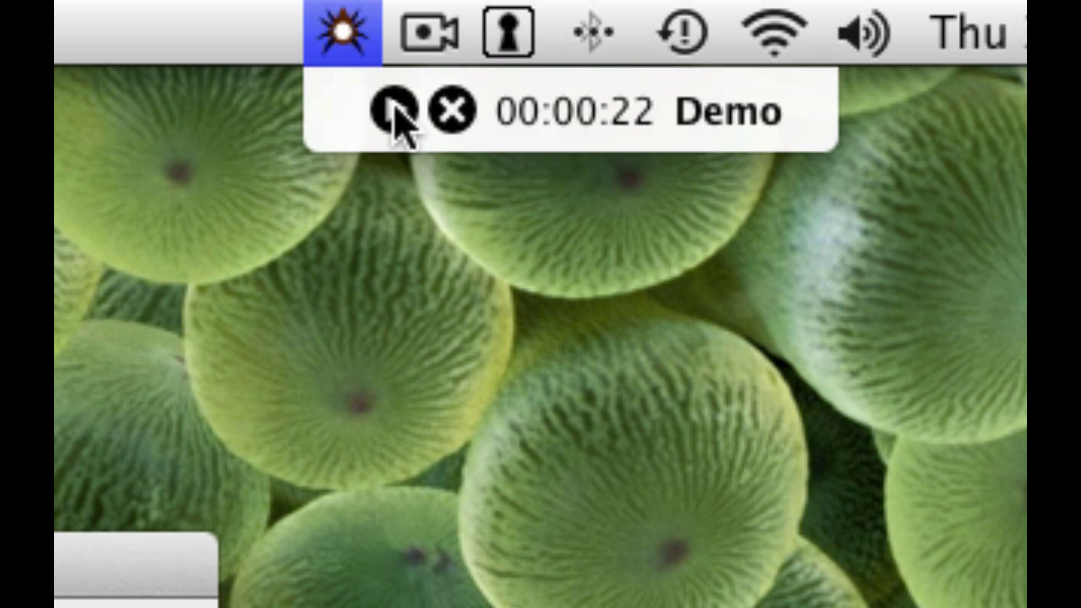
left_click(394, 107)
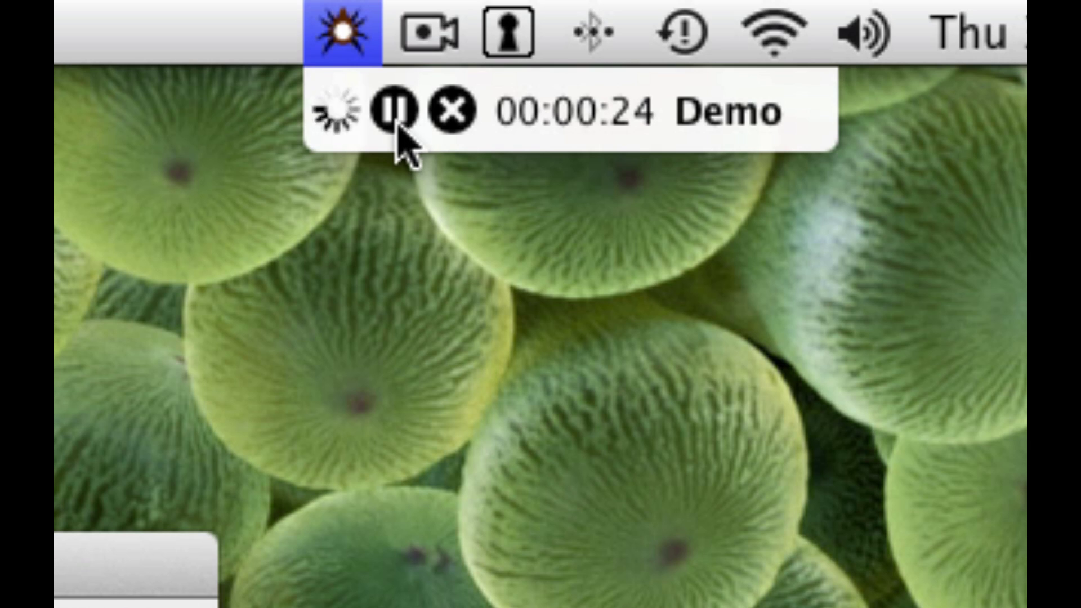
left_click(455, 118)
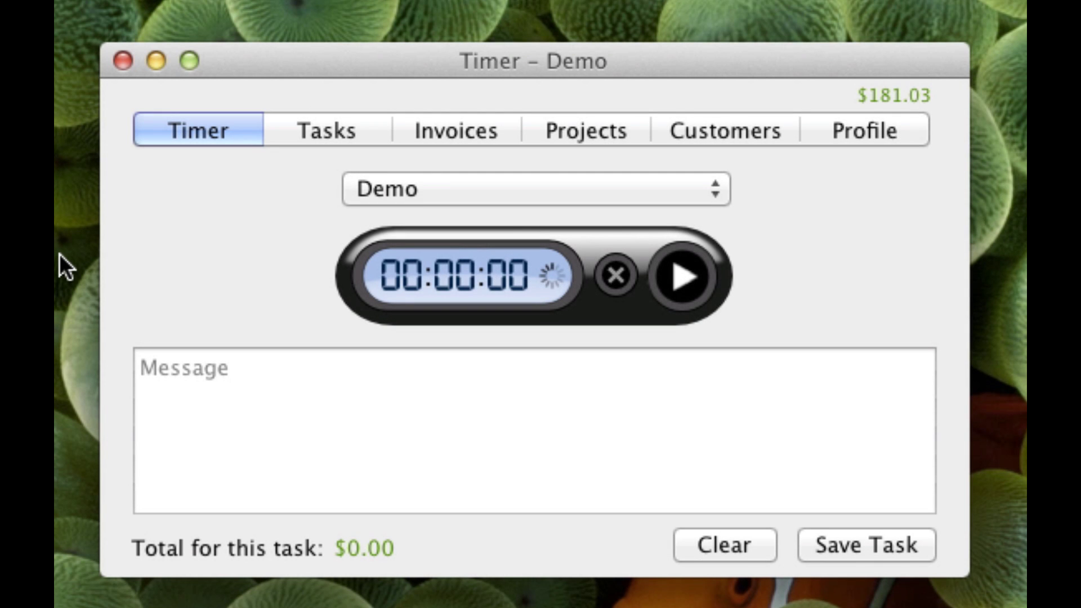
- Expand the December 1, November 30 and November 29 task groups, then collapse them to daily totals
left_click(331, 131)
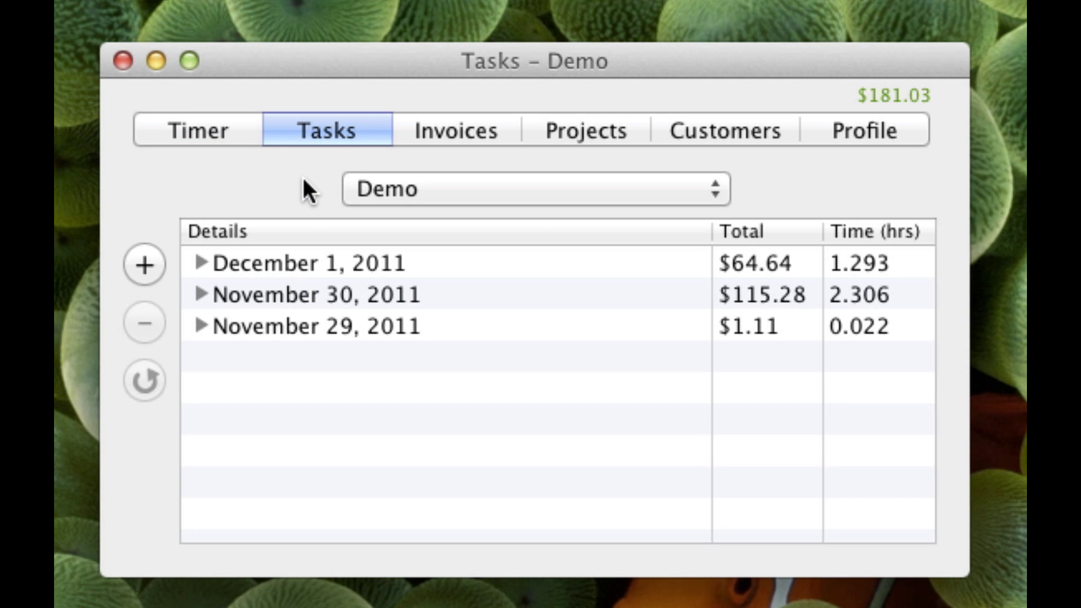
left_click(195, 260)
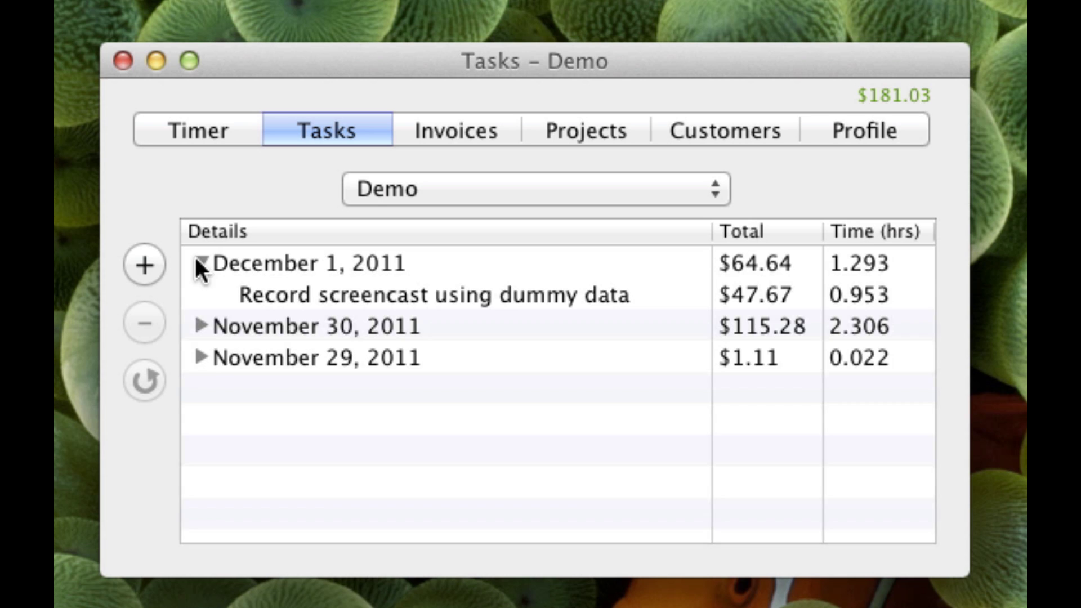
left_click(201, 355)
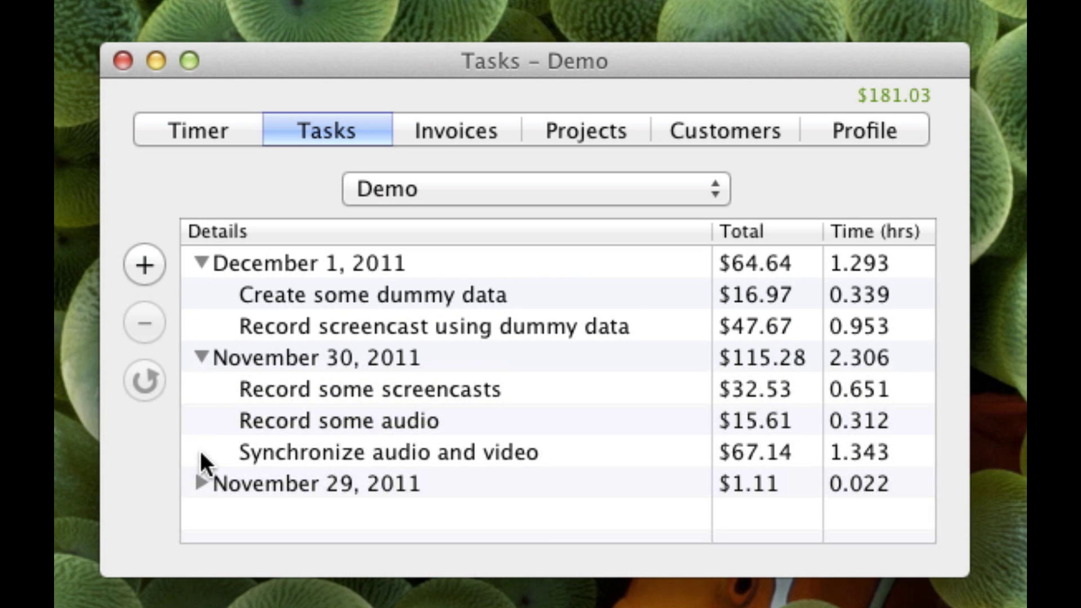
left_click(201, 482)
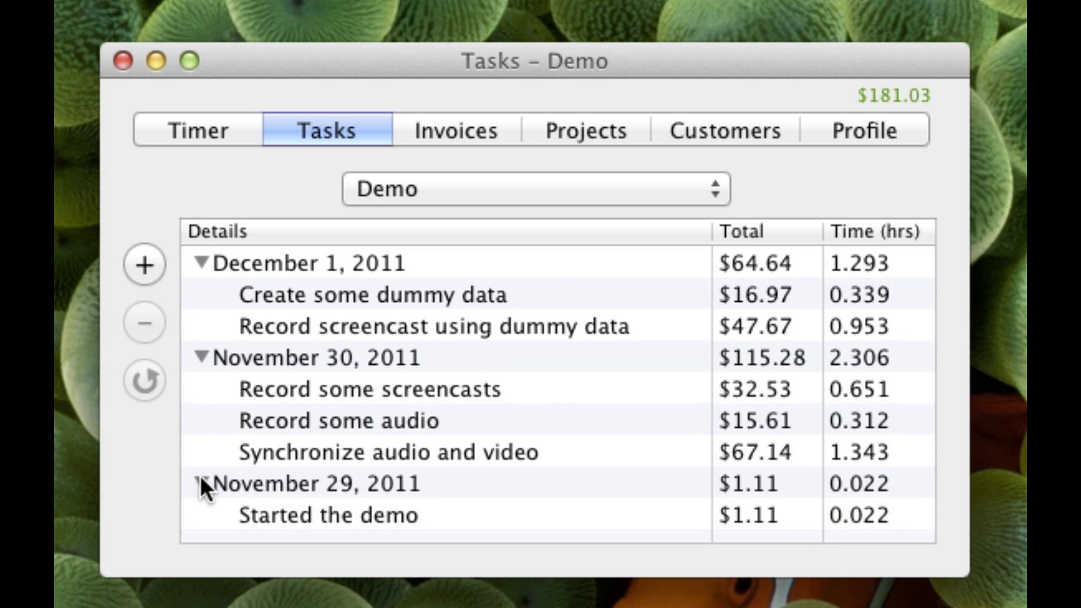
left_click(200, 357)
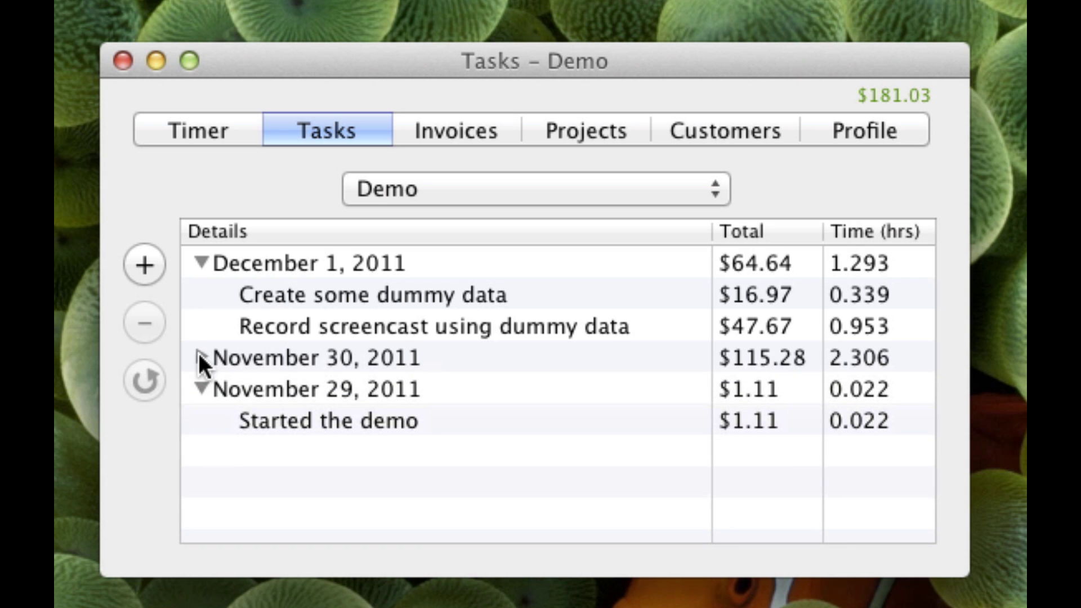
left_click(200, 262)
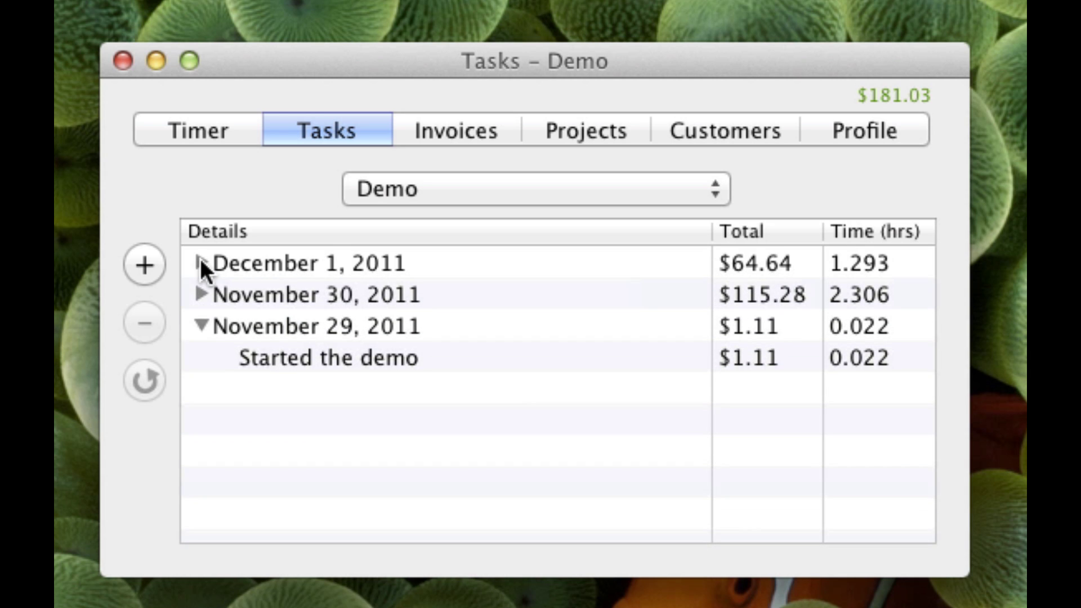
left_click(199, 323)
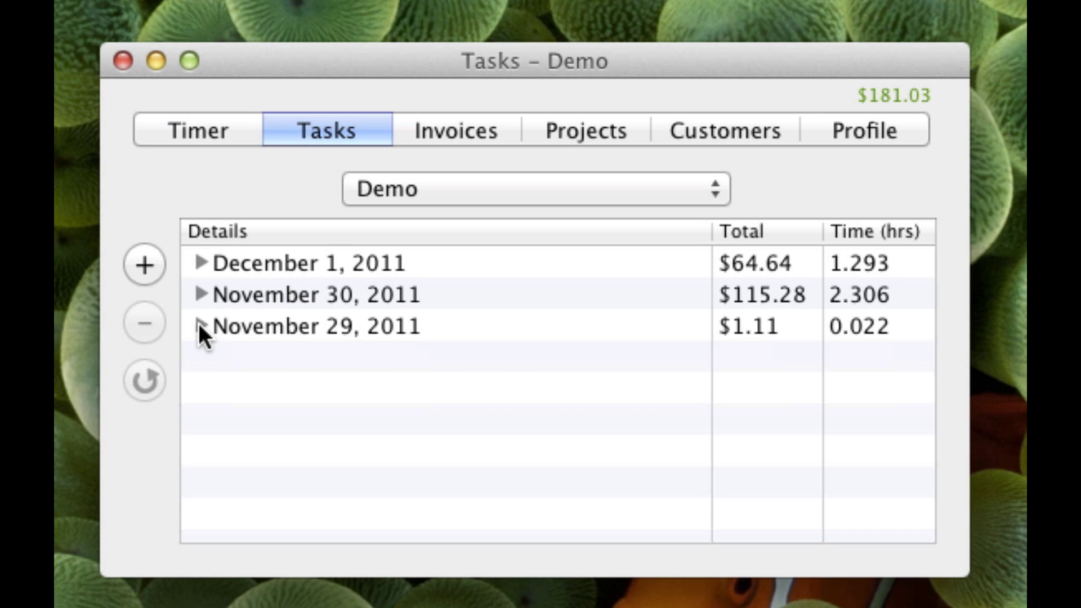
- Add a December 1 task 'Recording this demo still' logging 0.23 hours
left_click(141, 260)
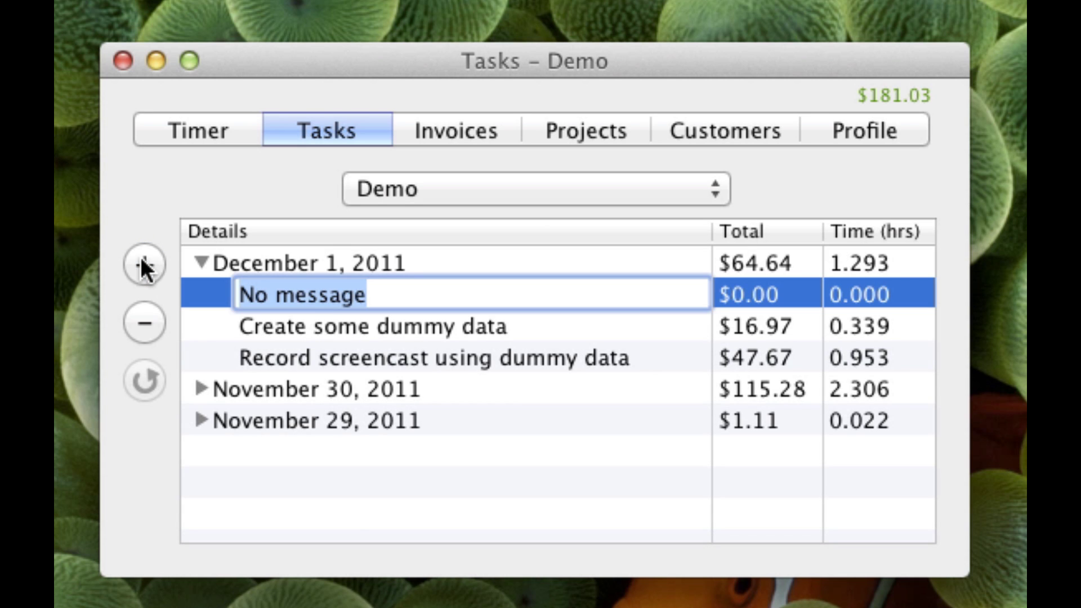
type("Reco")
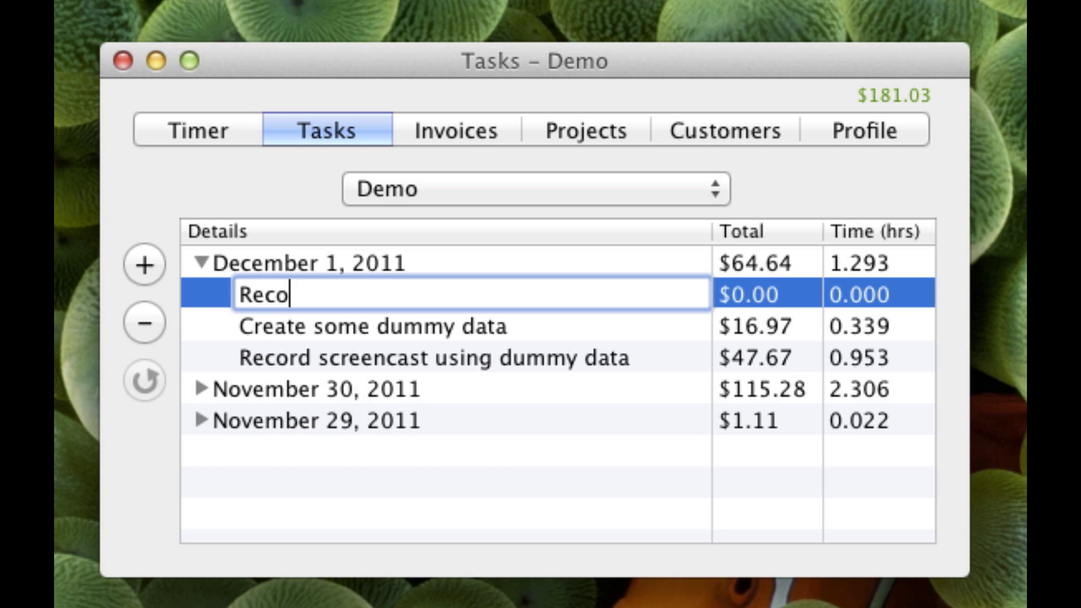
type("rding this ")
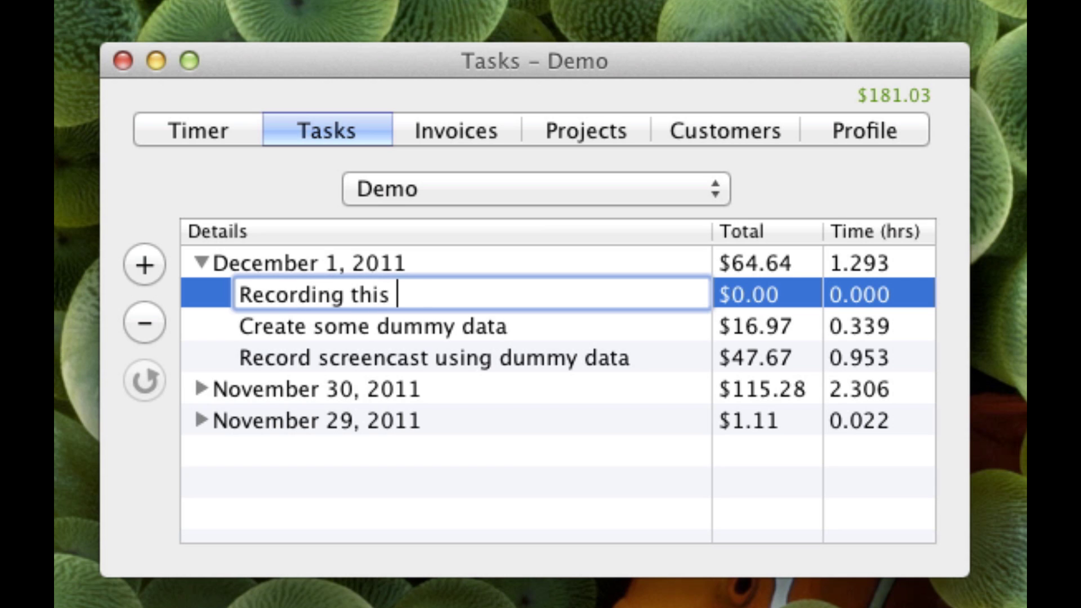
type("demo still")
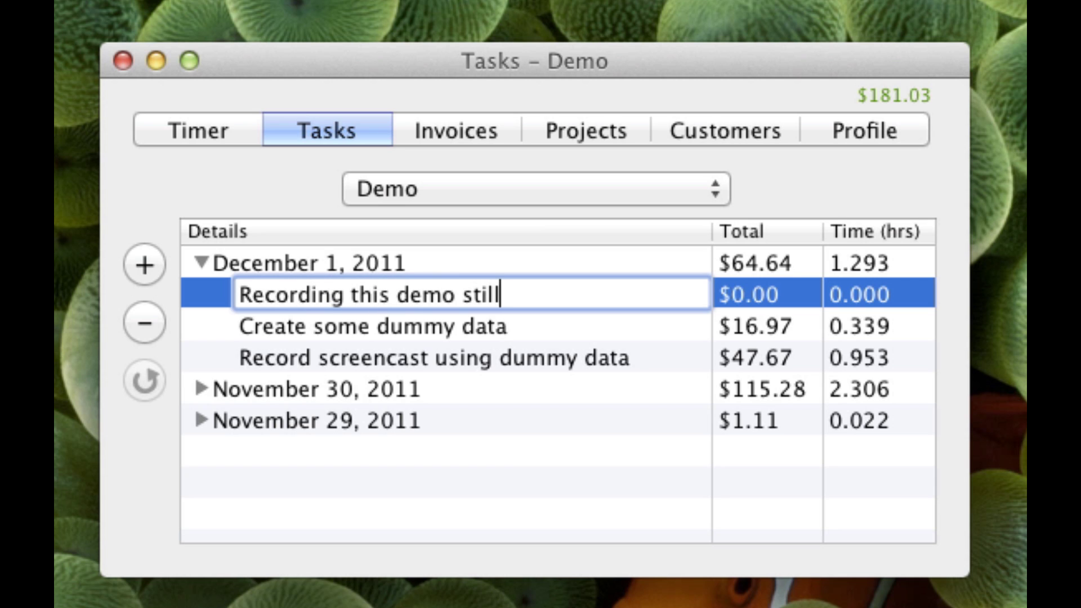
key("Tab")
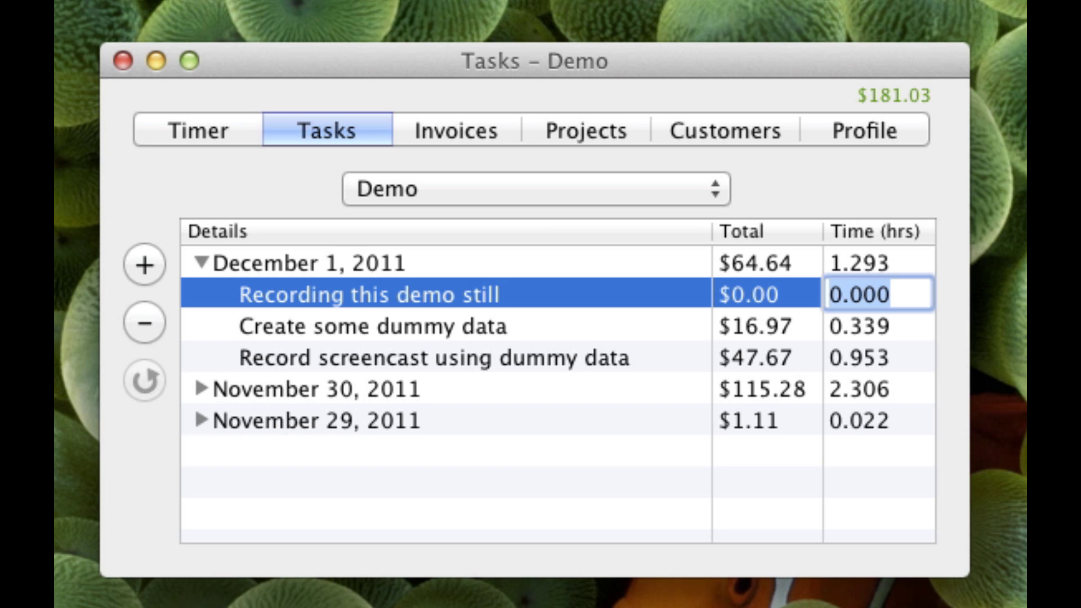
type("0.23")
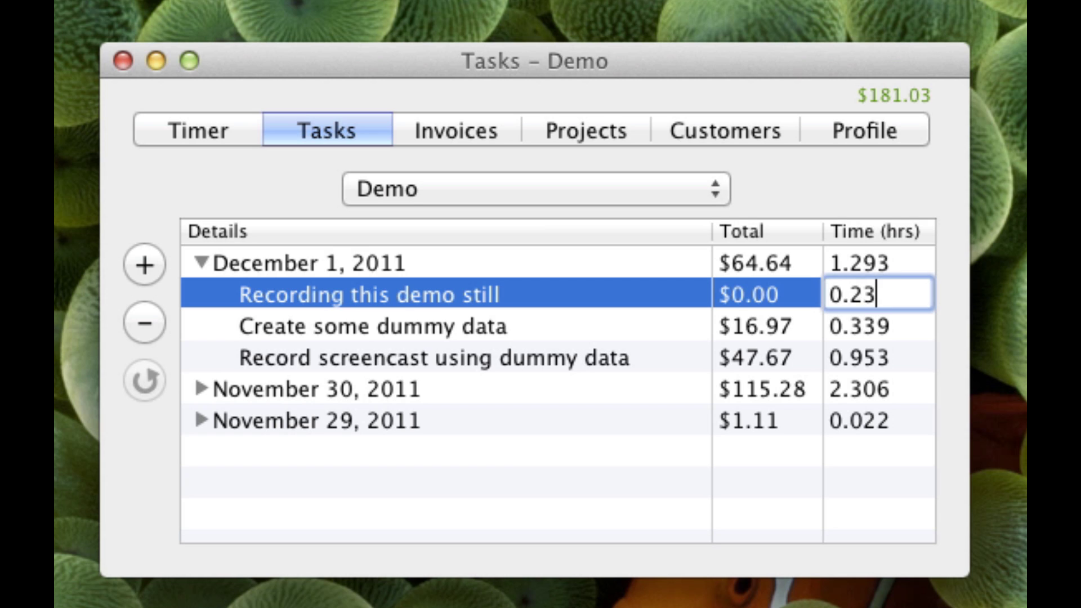
key("Return")
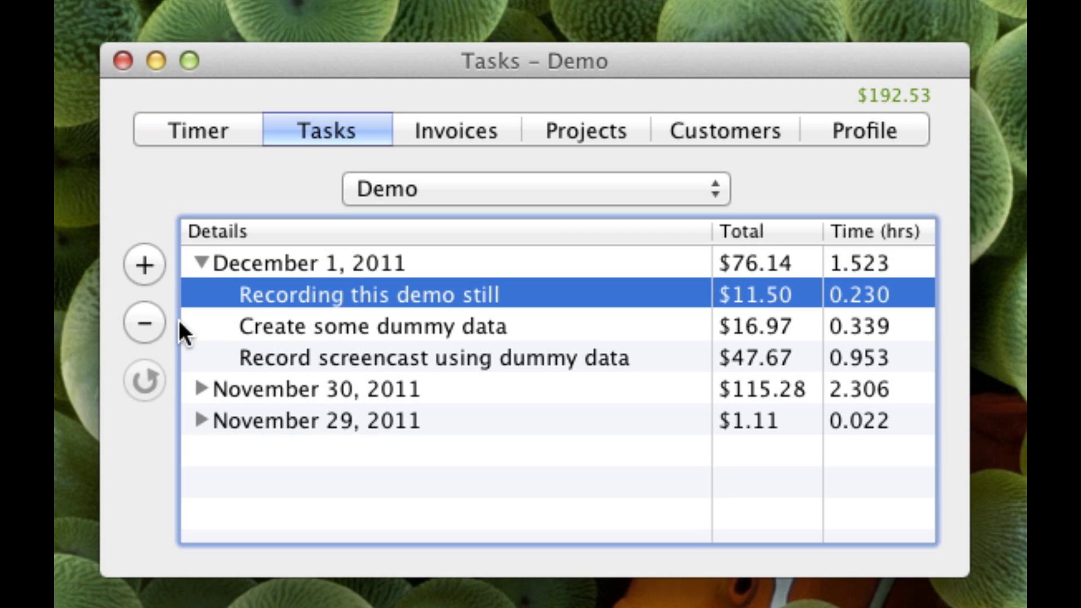
- Delete 'Recording this demo still' and save resumed time to 'Record screencast using dummy data'
left_click(148, 324)
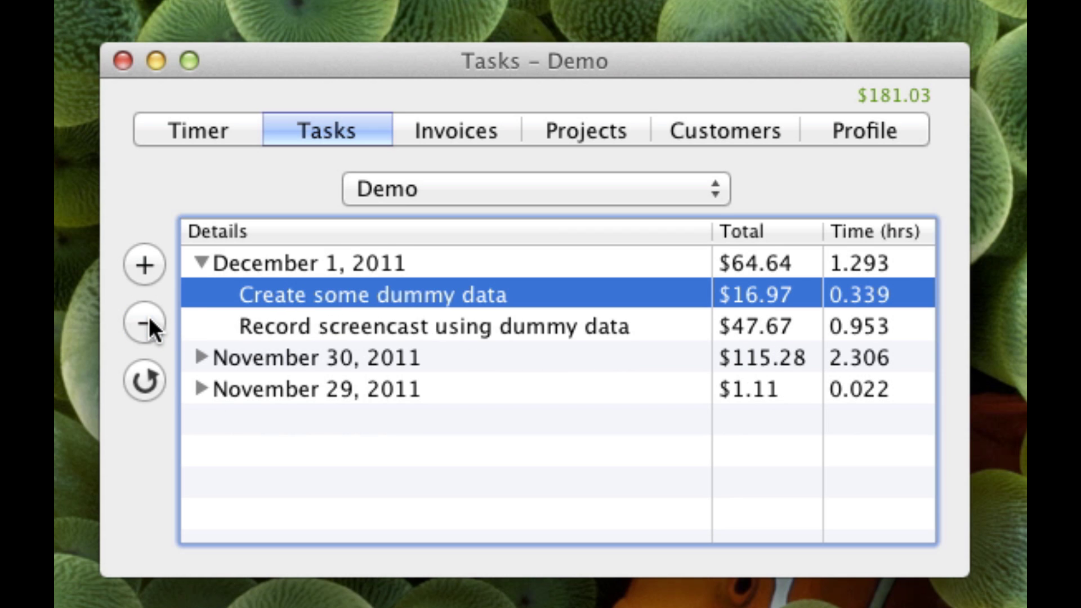
left_click(344, 329)
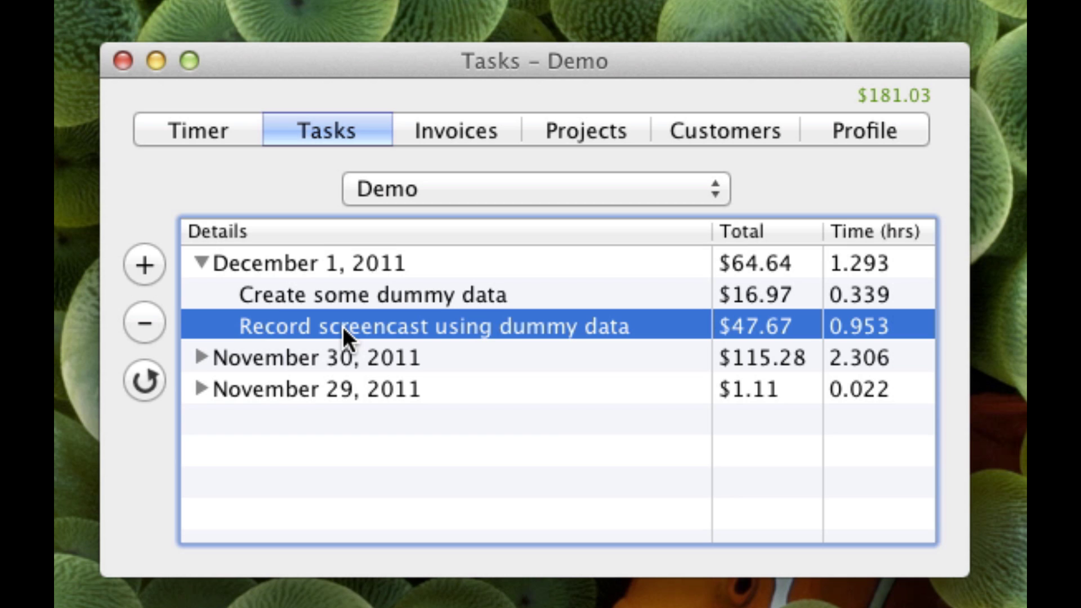
left_click(143, 373)
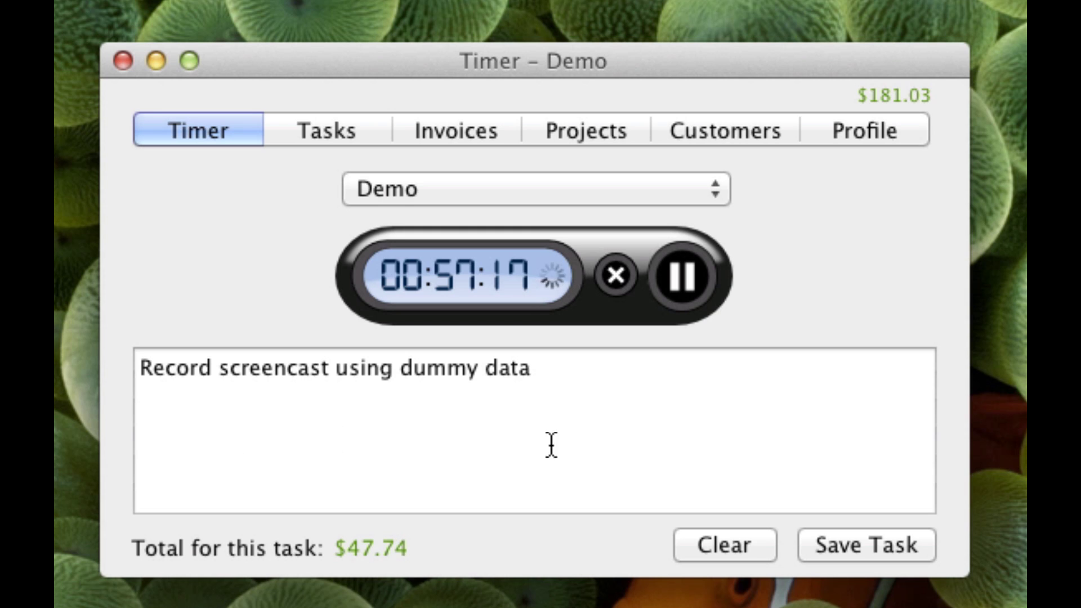
left_click(887, 545)
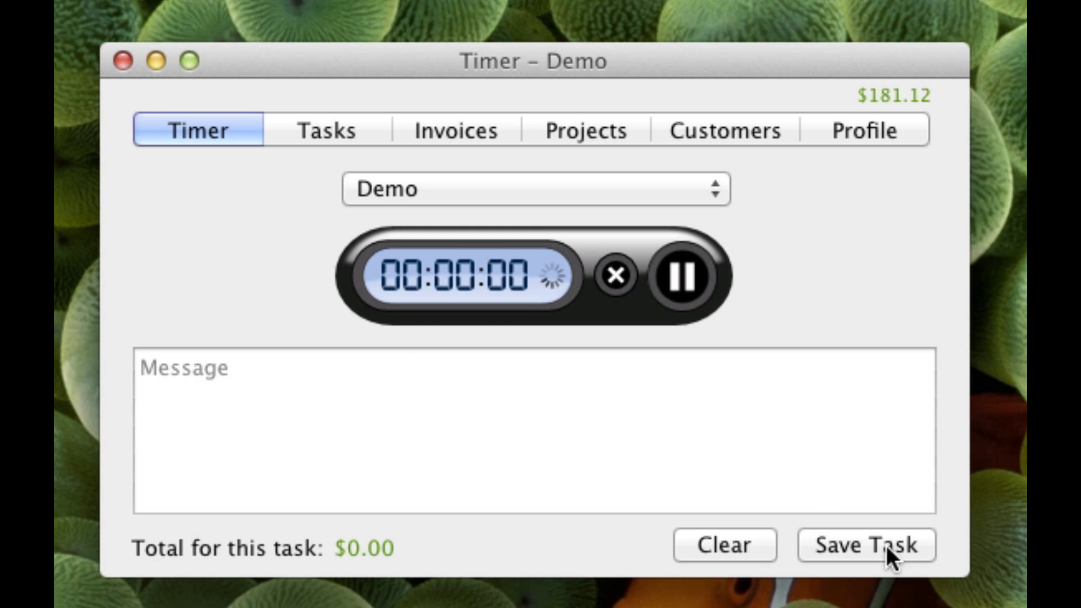
left_click(313, 127)
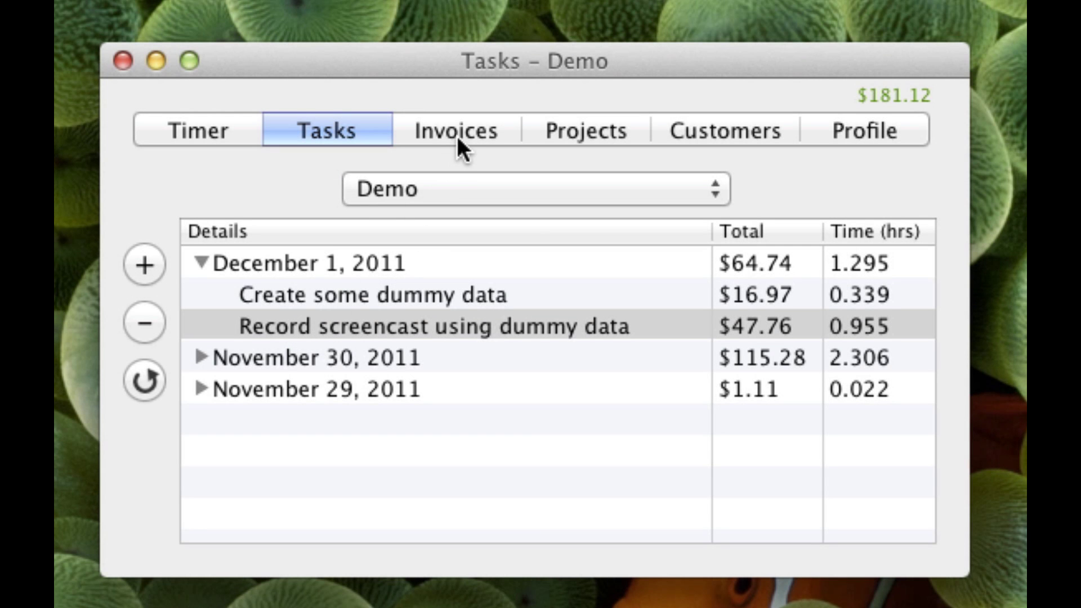
- Create a Demo invoice for 11/16/11–12/1/11 with the message 'Nice doing business with'
left_click(457, 132)
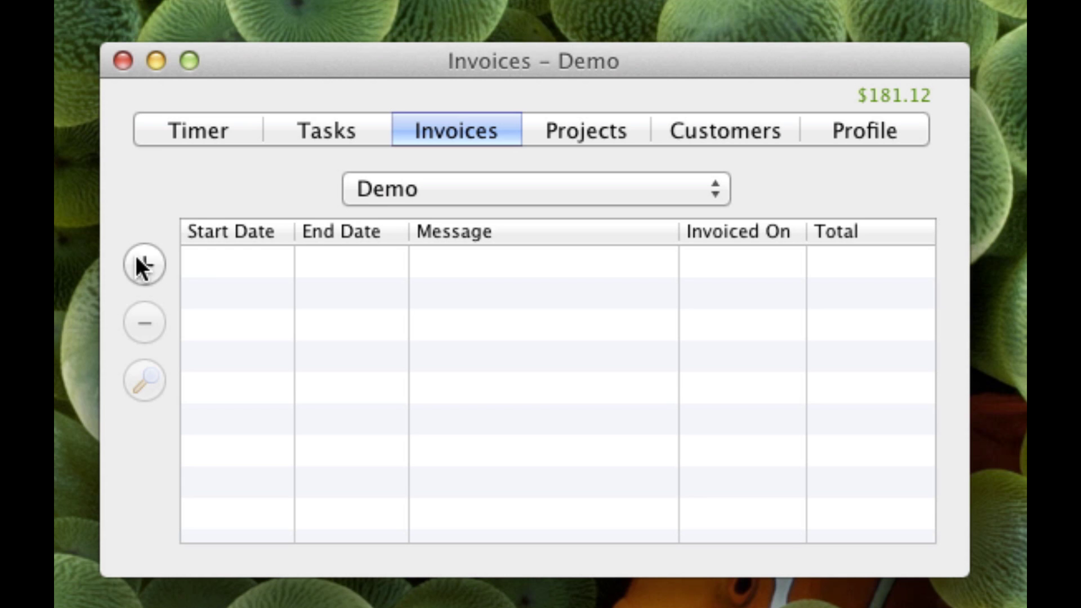
left_click(137, 259)
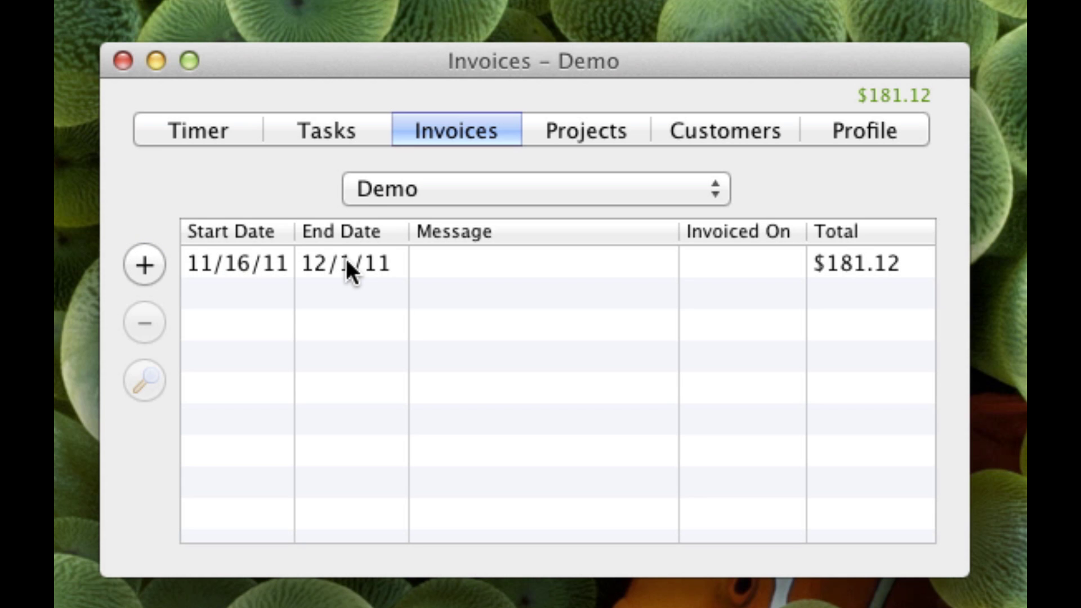
double_click(451, 261)
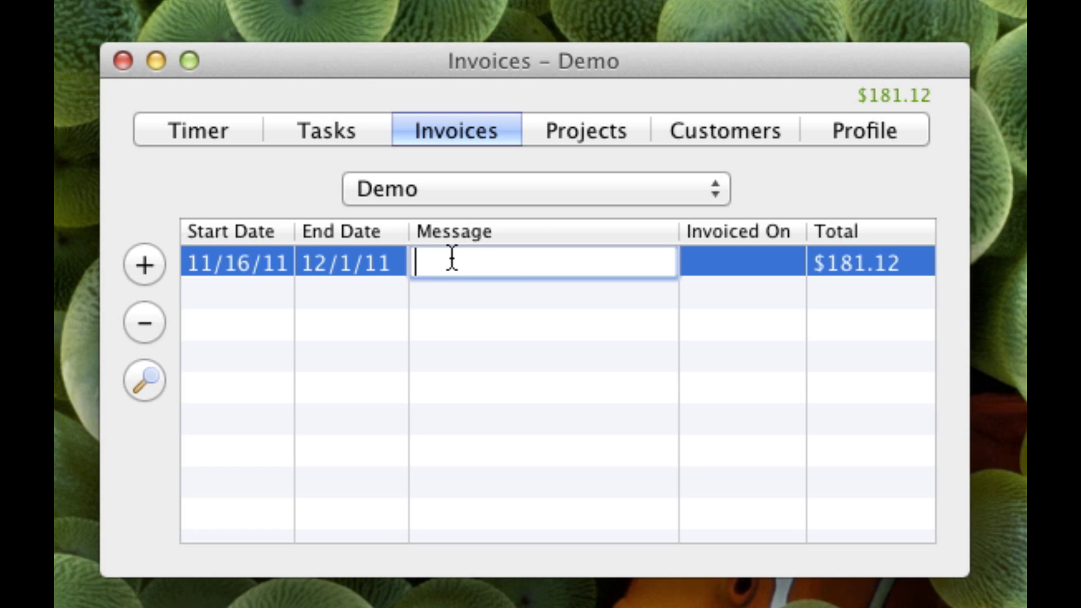
type("Nice doing business with")
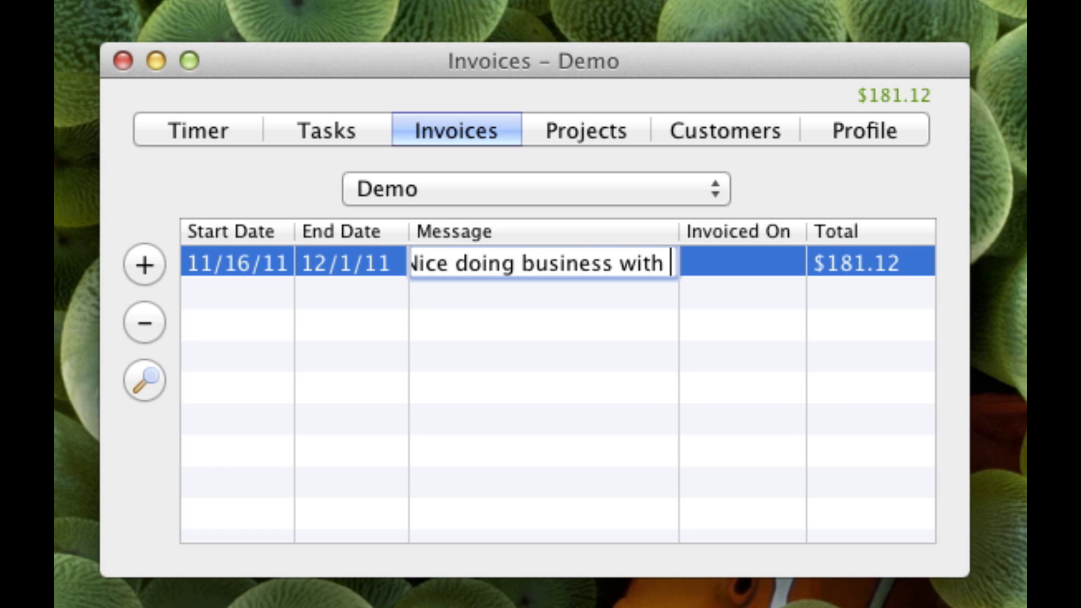
key("Return")
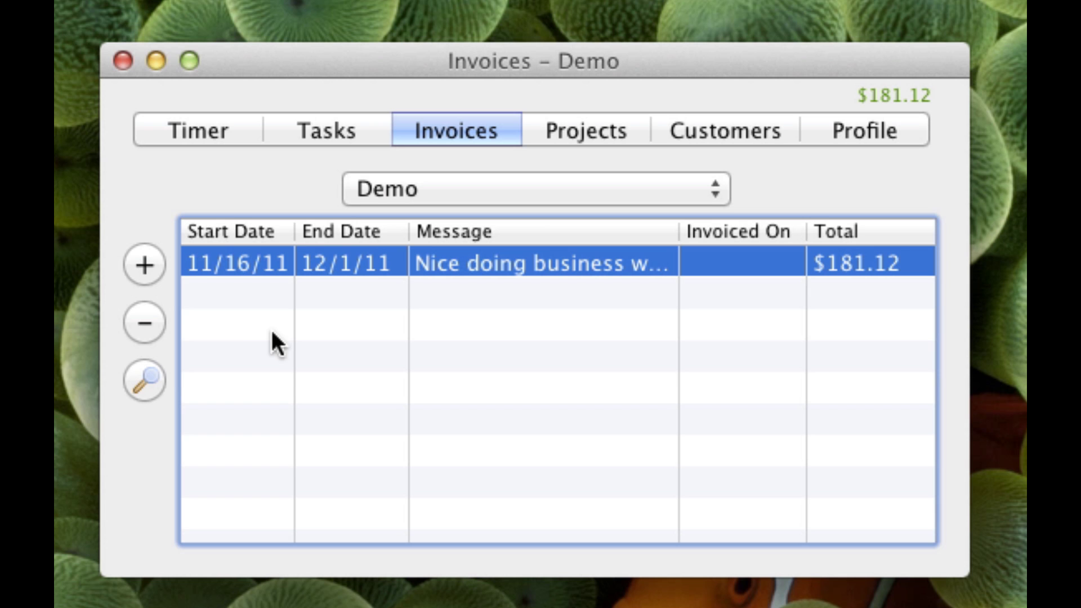
- Preview the new Demo invoice and send it, marking it invoiced on 12/1/11
left_click(148, 378)
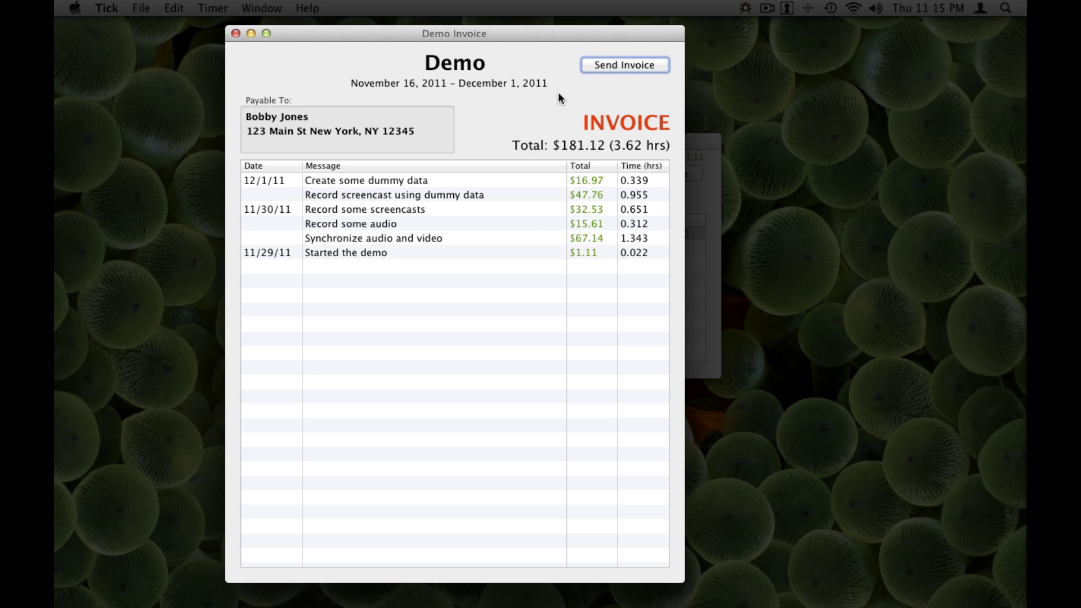
left_click(624, 64)
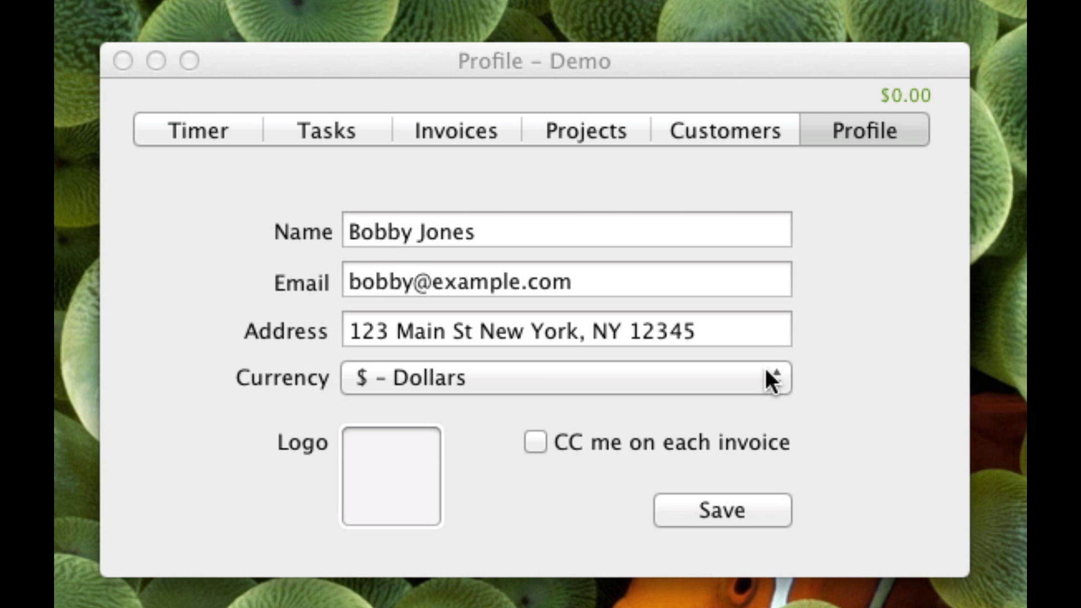
- Keep the profile currency at $ - Dollars and leave CC me on each invoice unticked
left_click(766, 371)
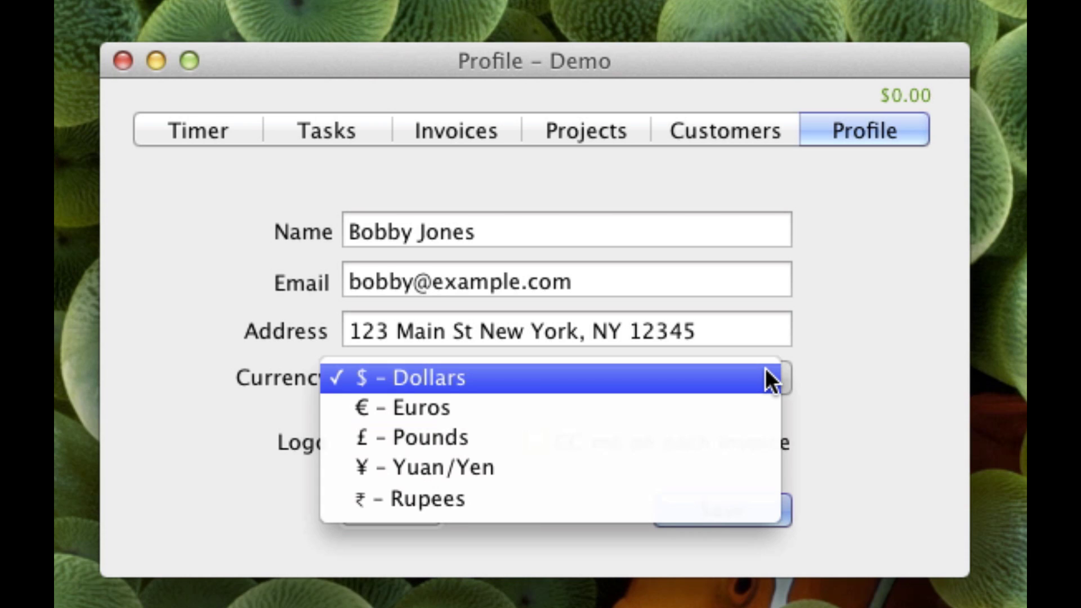
left_click(823, 370)
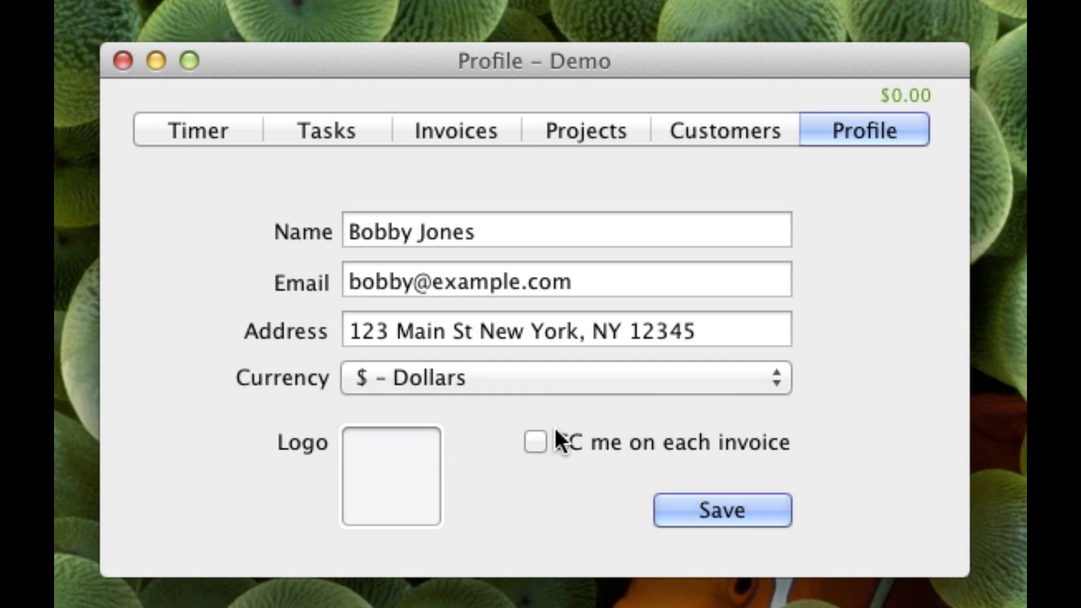
left_click(533, 438)
left_click(533, 439)
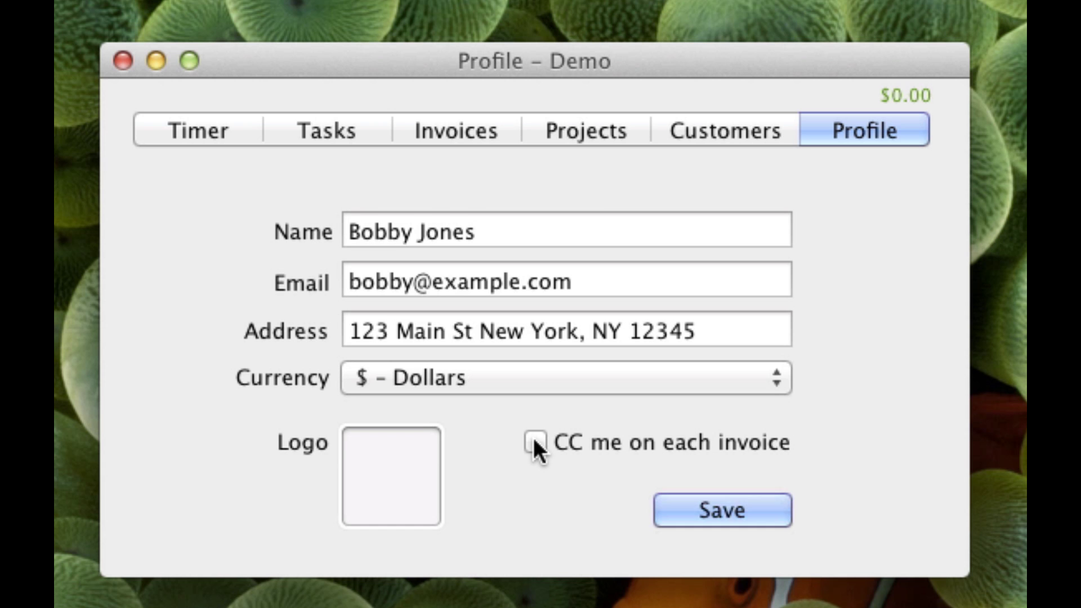